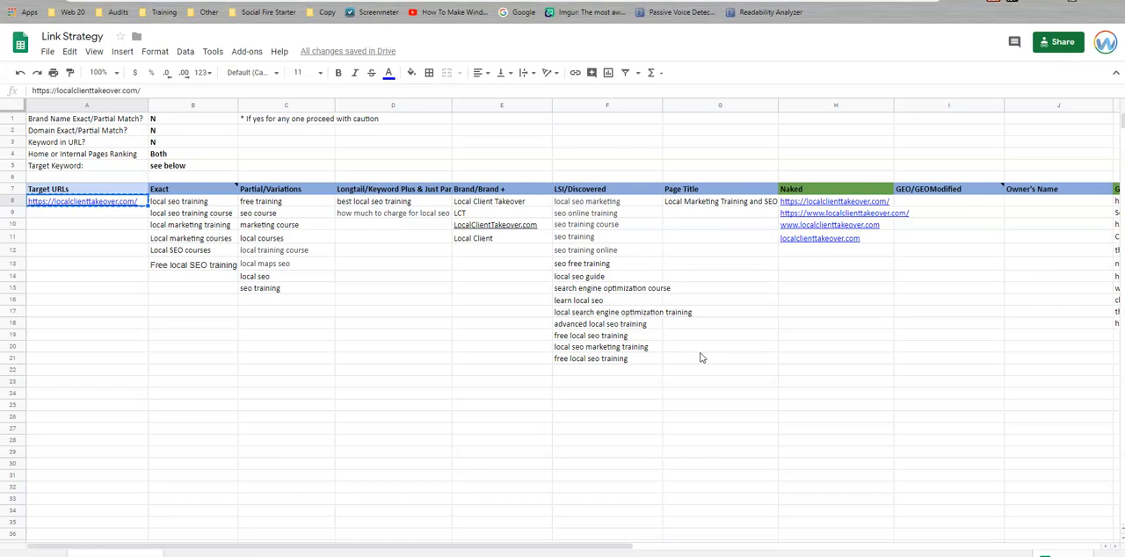
click(1026, 203)
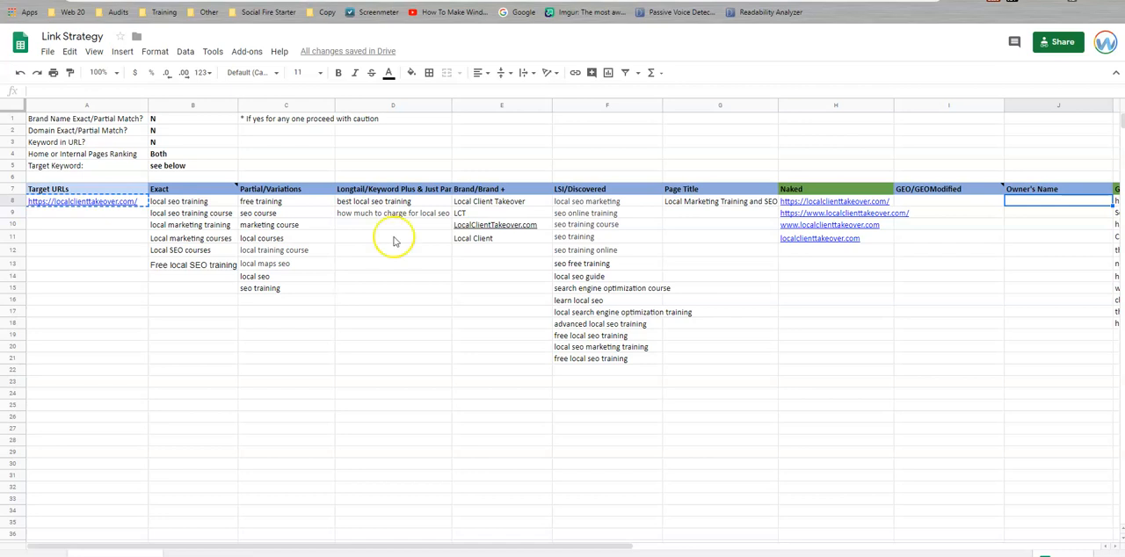
drag(380, 239, 398, 392)
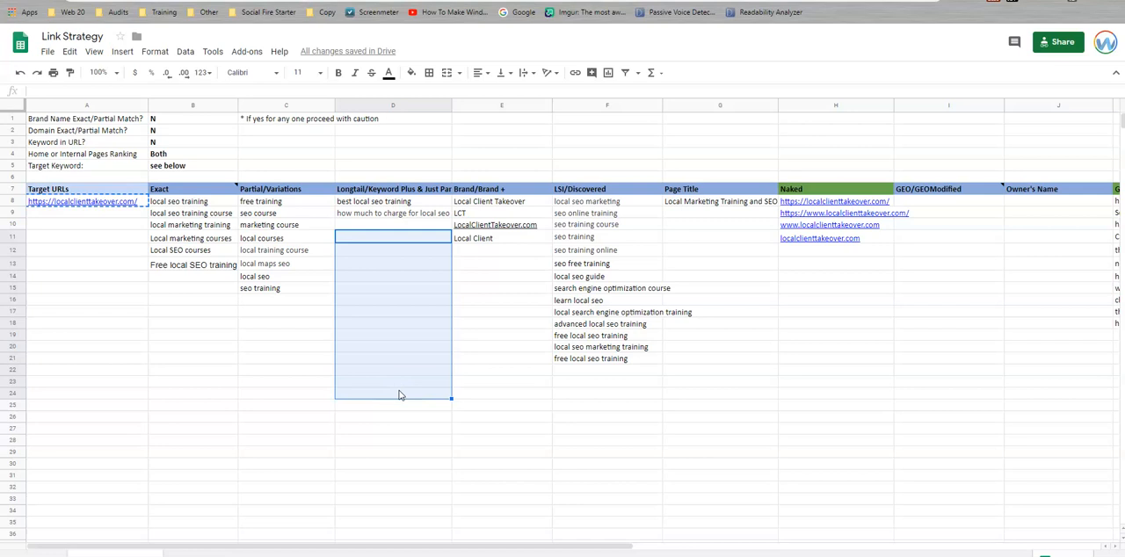
drag(505, 261, 515, 384)
click(416, 292)
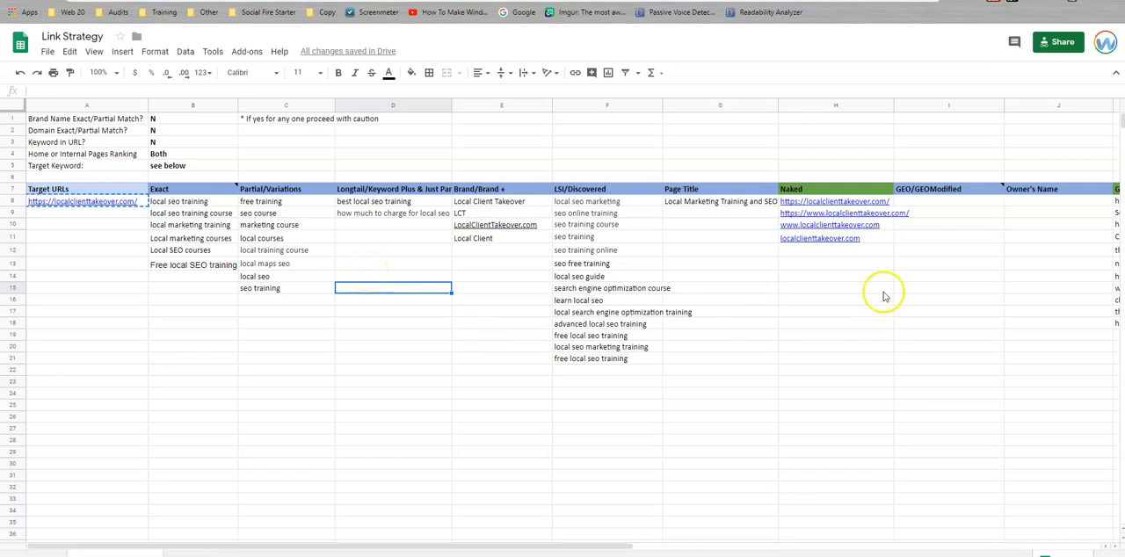
Switch to Linkio's Anchor Text Suggestion Tool page and show its brand name and keyword form.
key(ctrl+t)
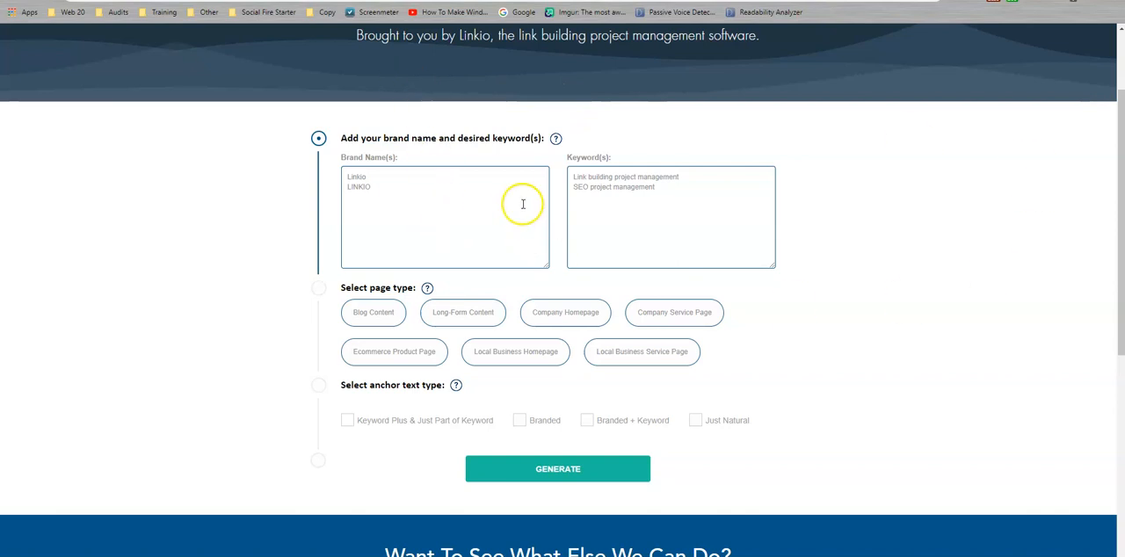
scroll(523, 205, up, 2)
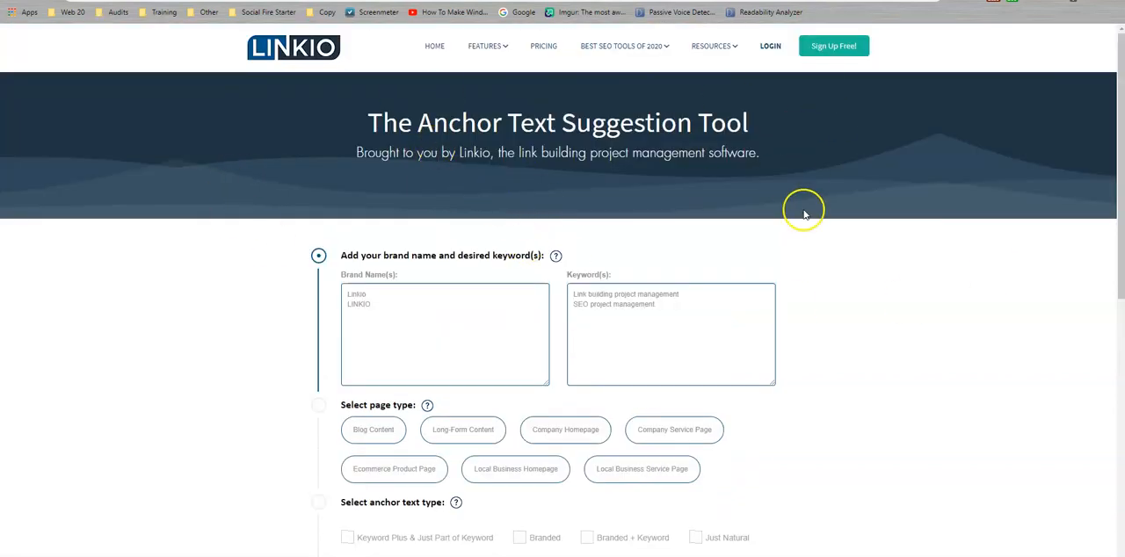
scroll(608, 221, down, 4)
scroll(595, 211, up, 2)
Copy Local Client Takeover, LCT and LocalClientTakeover.com from the Link Strategy sheet's Brand/Brand + column into Linkio's Brand Name(s) field.
click(408, 180)
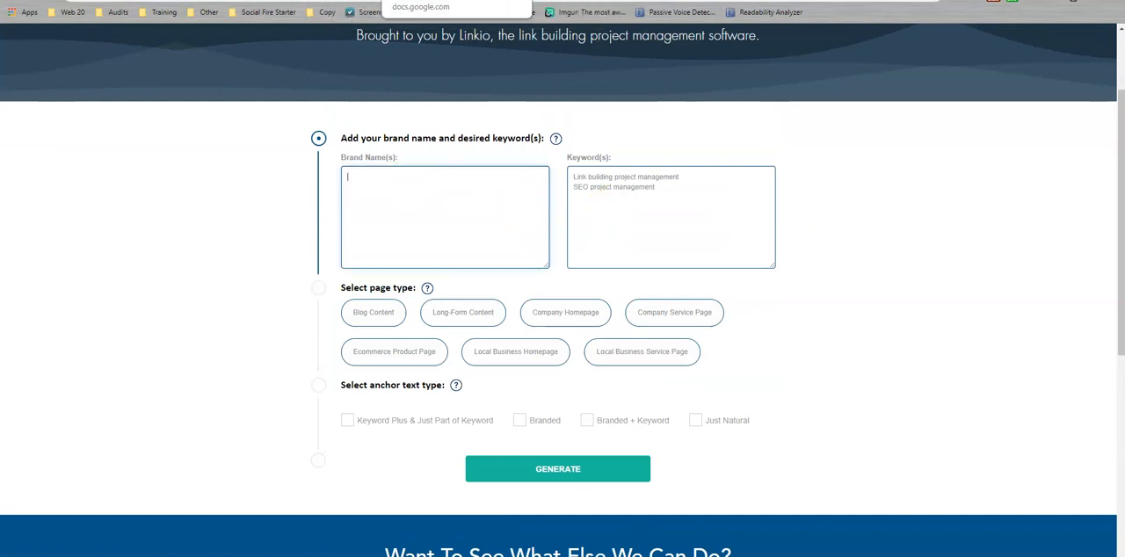
click(424, 1)
drag(521, 202, 518, 241)
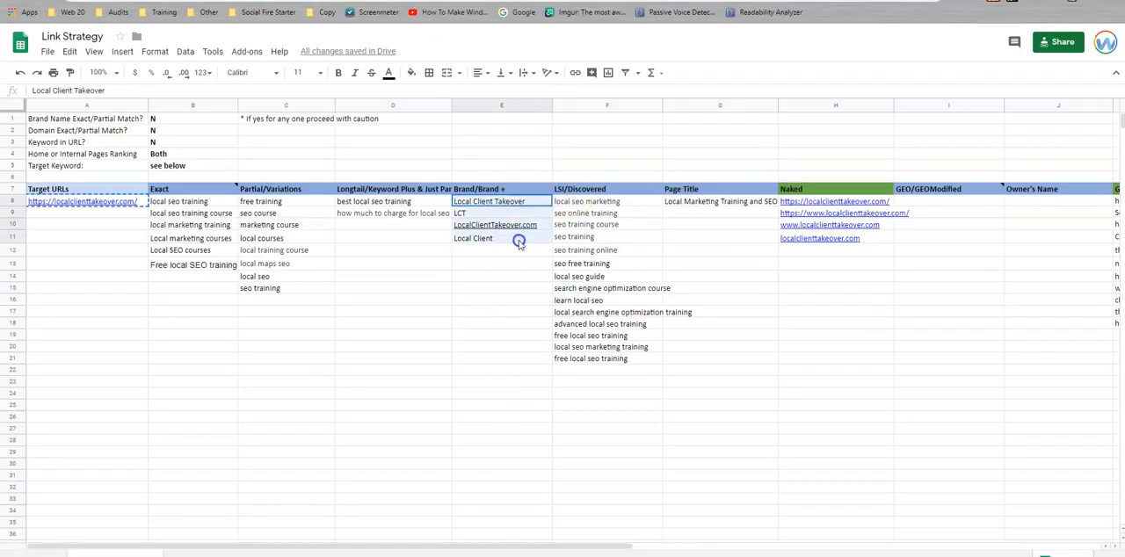
click(475, 252)
drag(515, 203, 518, 226)
key(ctrl+c)
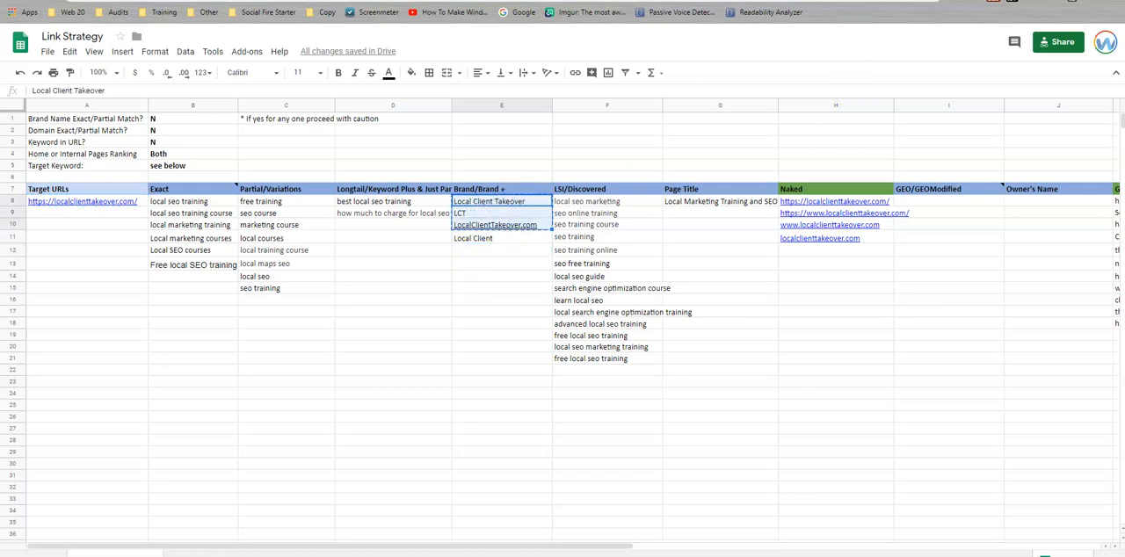
key(ctrl+Tab)
key(ctrl+v)
Ready Linkio's Keyword(s) field for input and copy the keywords in the Link Strategy sheet's Exact column.
click(691, 194)
key(ctrl+shift+Tab)
drag(220, 204, 224, 271)
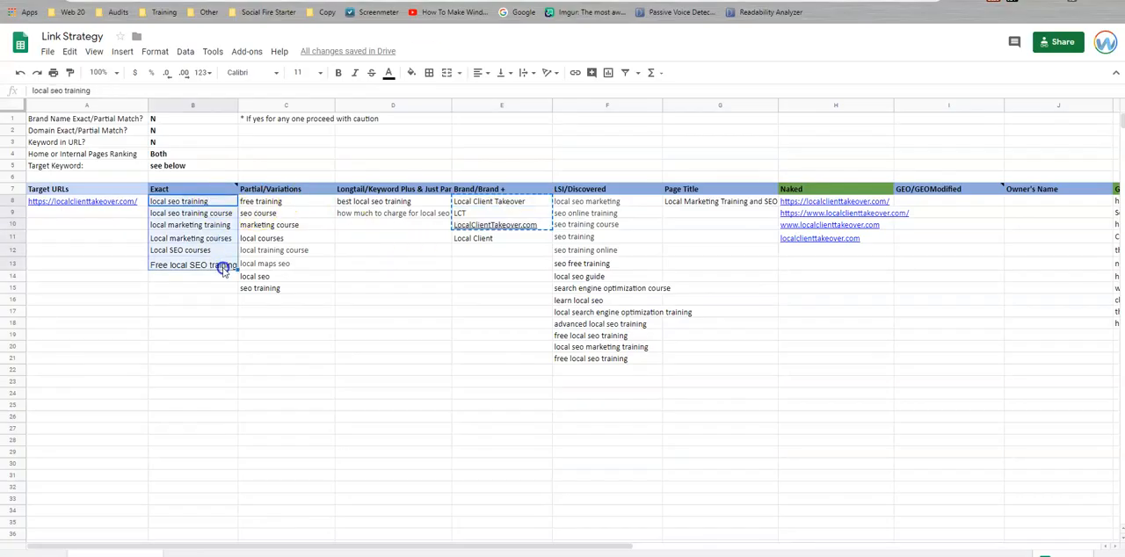
key(ctrl+c)
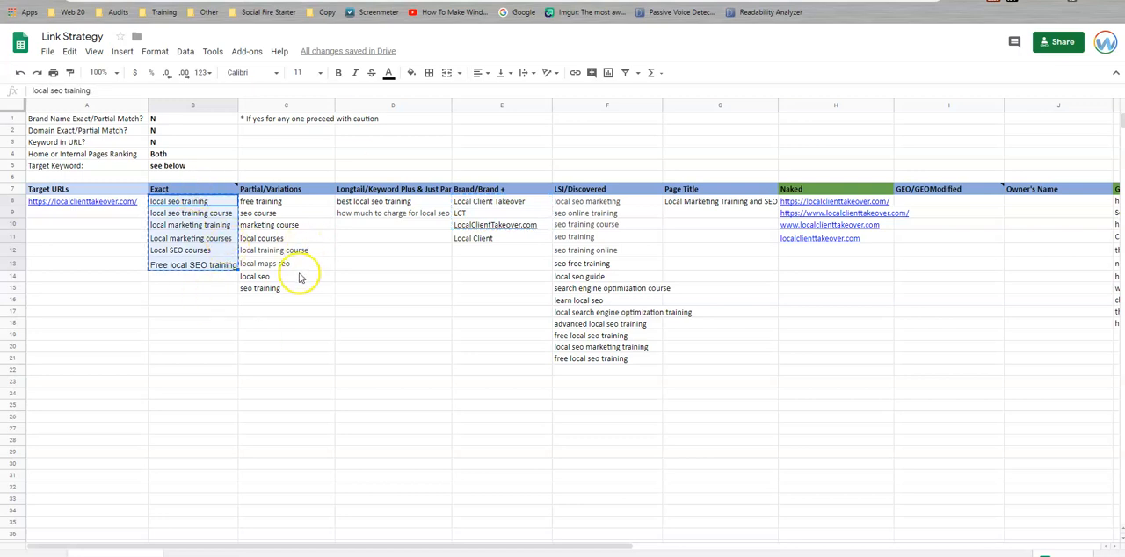
Look over the keywords in the Partial/Variations, Longtail/Keyword Plus and LSI/Discovered columns.
click(284, 201)
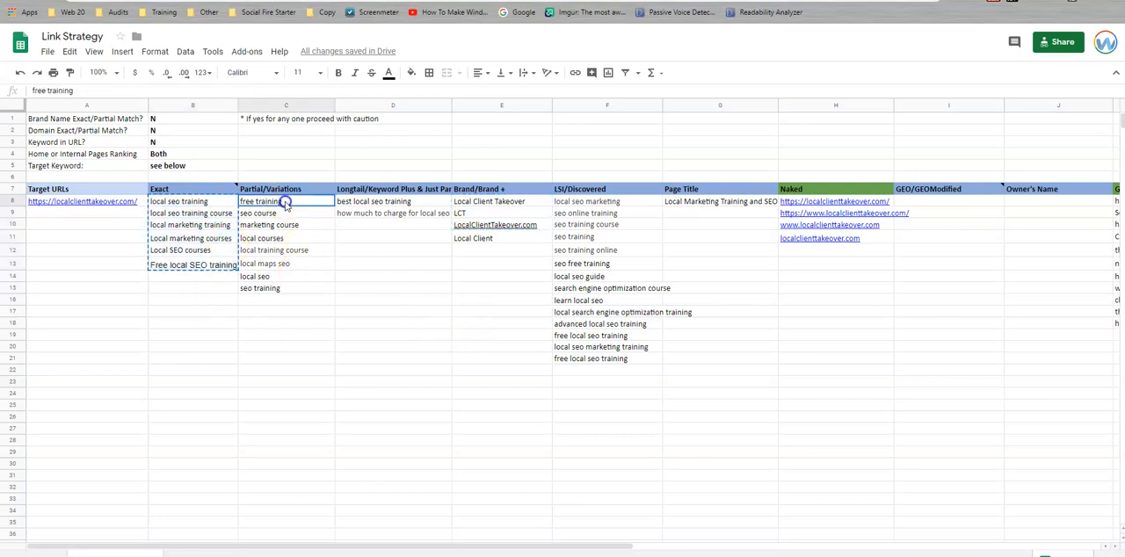
key(ctrl+shift+Down)
drag(376, 201, 395, 276)
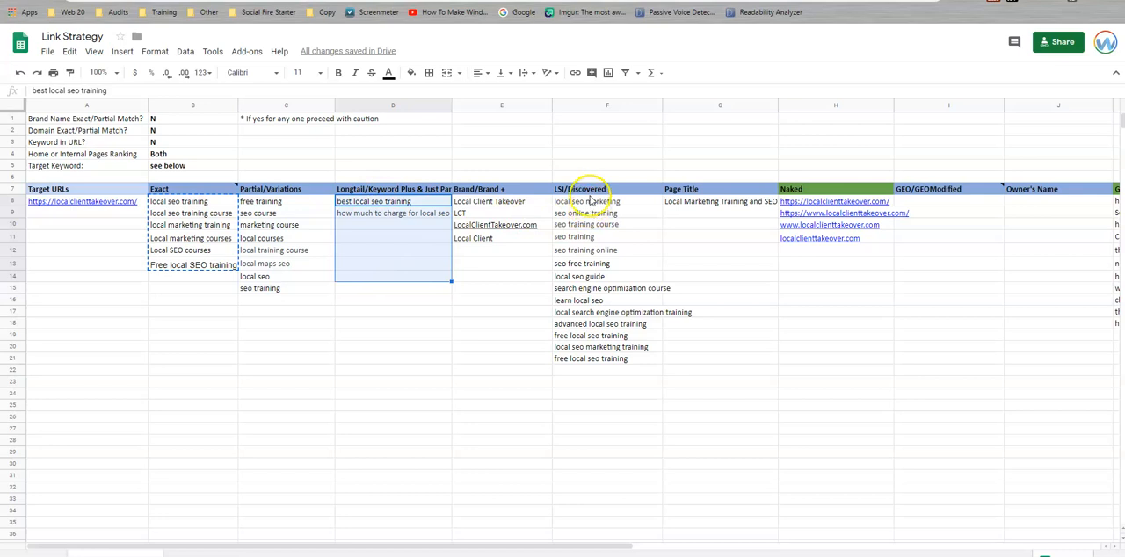
drag(591, 201, 615, 359)
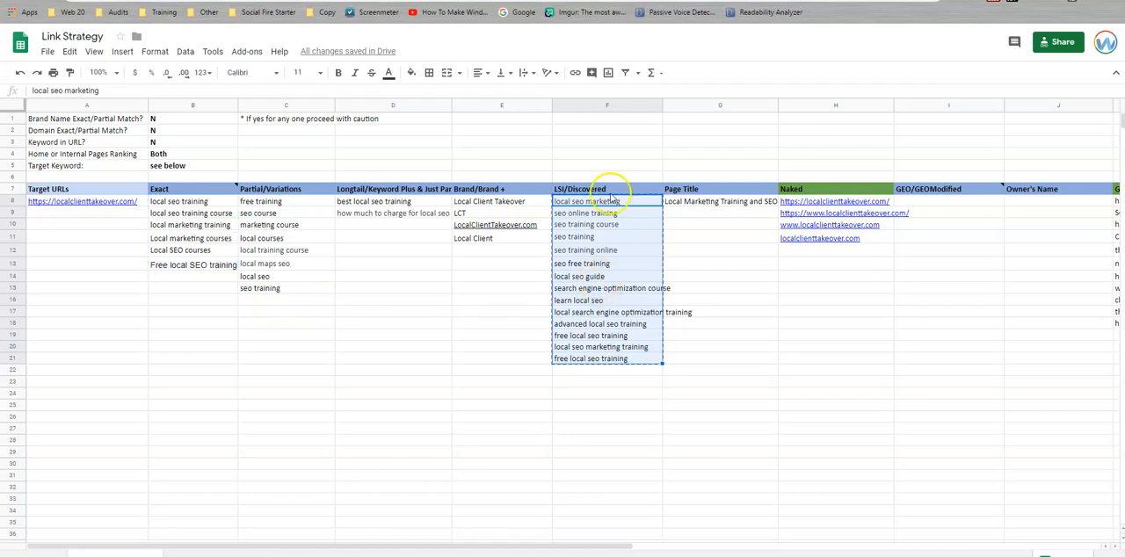
Copy the Exact column's keywords, from local seo training to Free local SEO training, into Linkio's Keyword(s) field.
drag(183, 204, 201, 269)
key(ctrl+c)
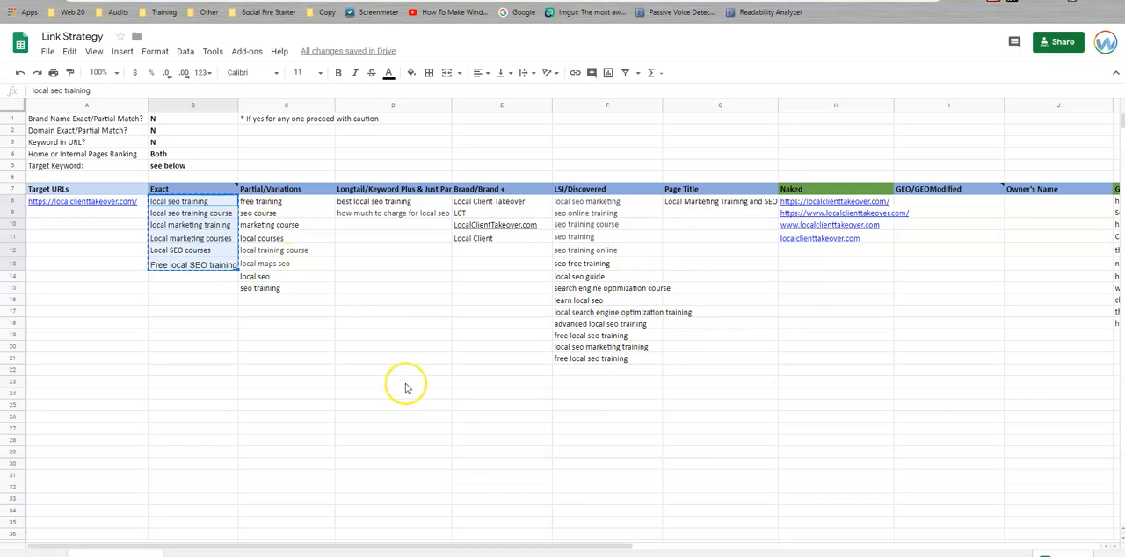
scroll(359, 390, down, 3)
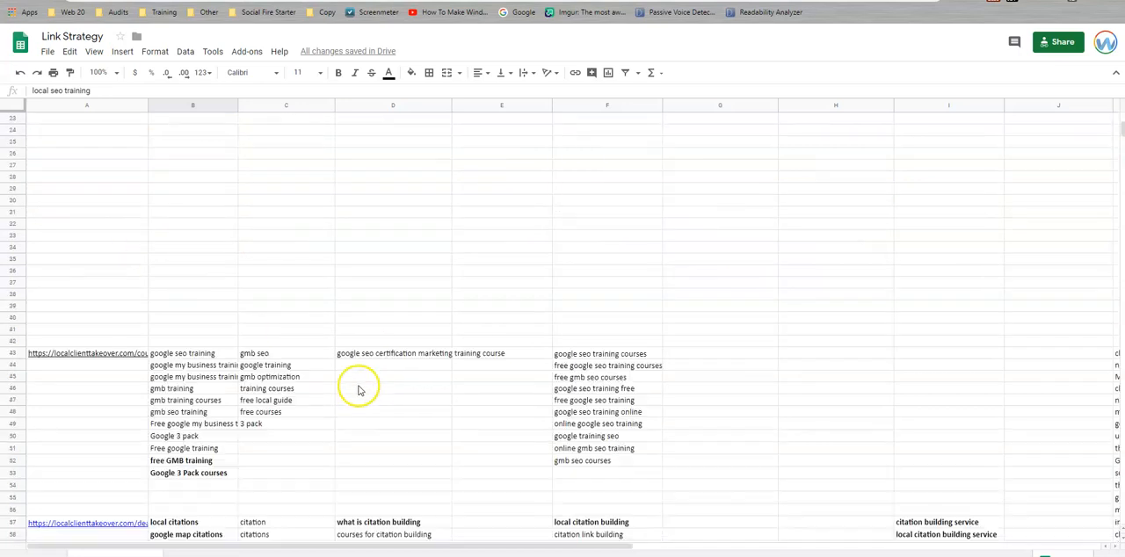
scroll(358, 390, down, 2)
scroll(439, 346, up, 10)
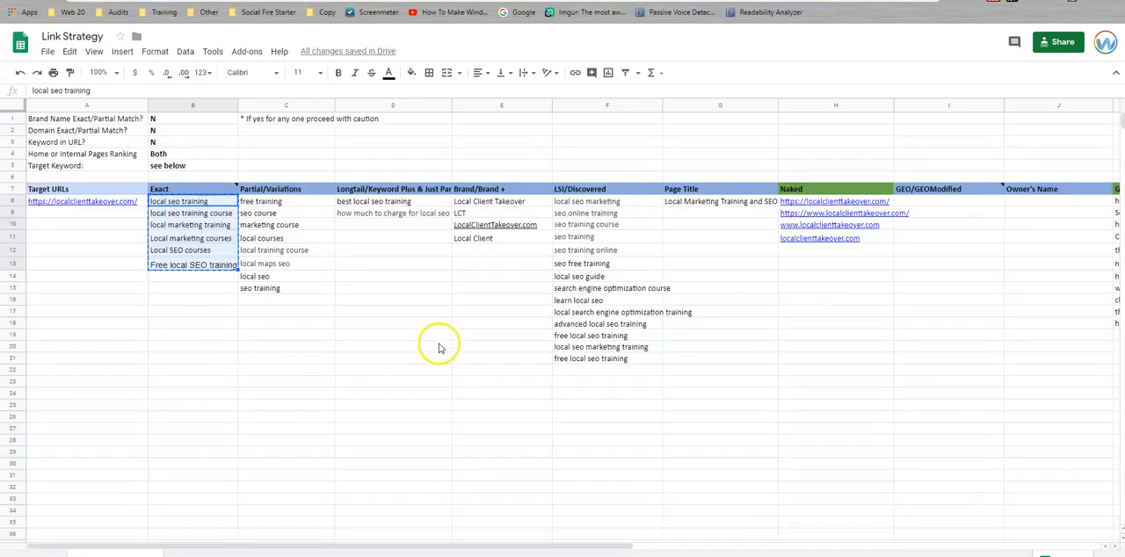
key(ctrl+Tab)
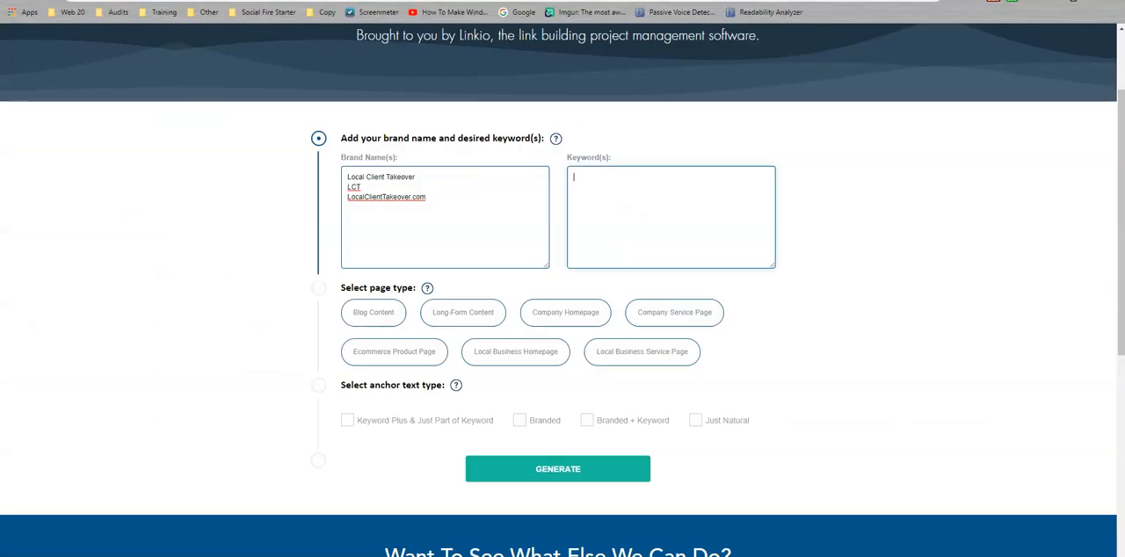
key(ctrl+v)
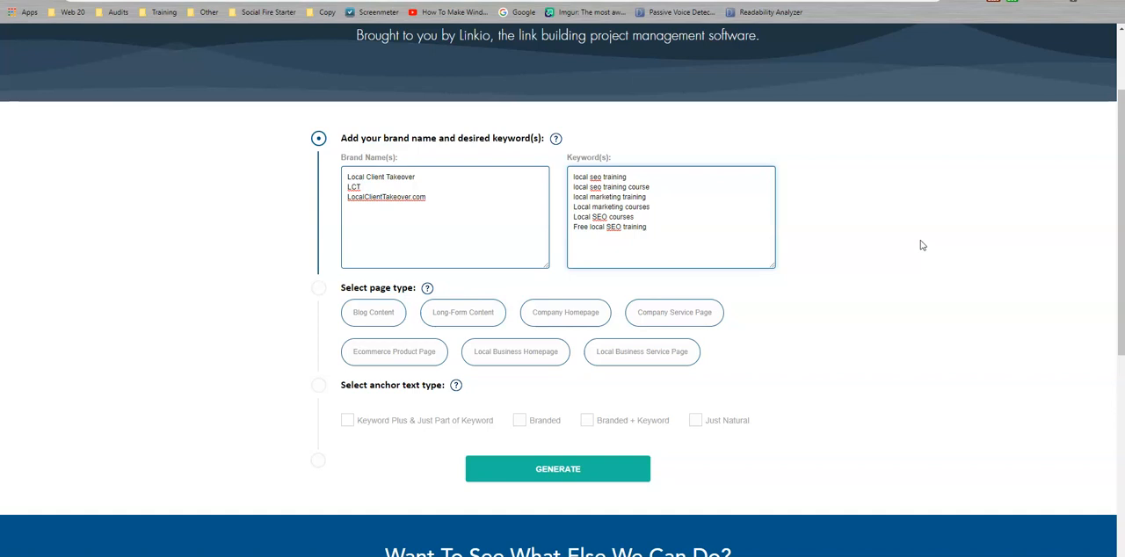
Try the Local Business Homepage page type with its state, city and state abbreviation fields.
click(885, 261)
click(586, 318)
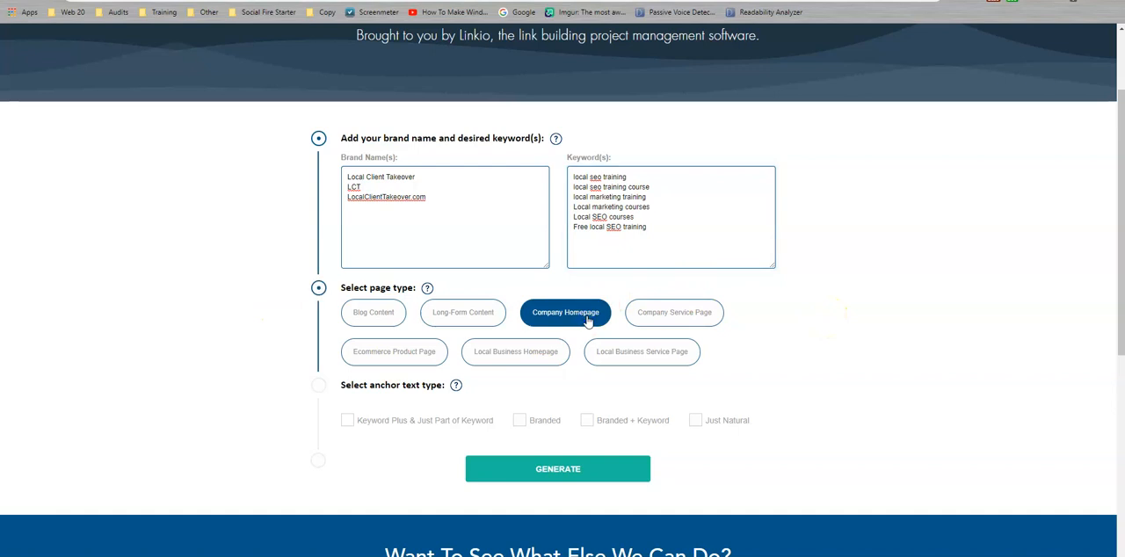
click(532, 356)
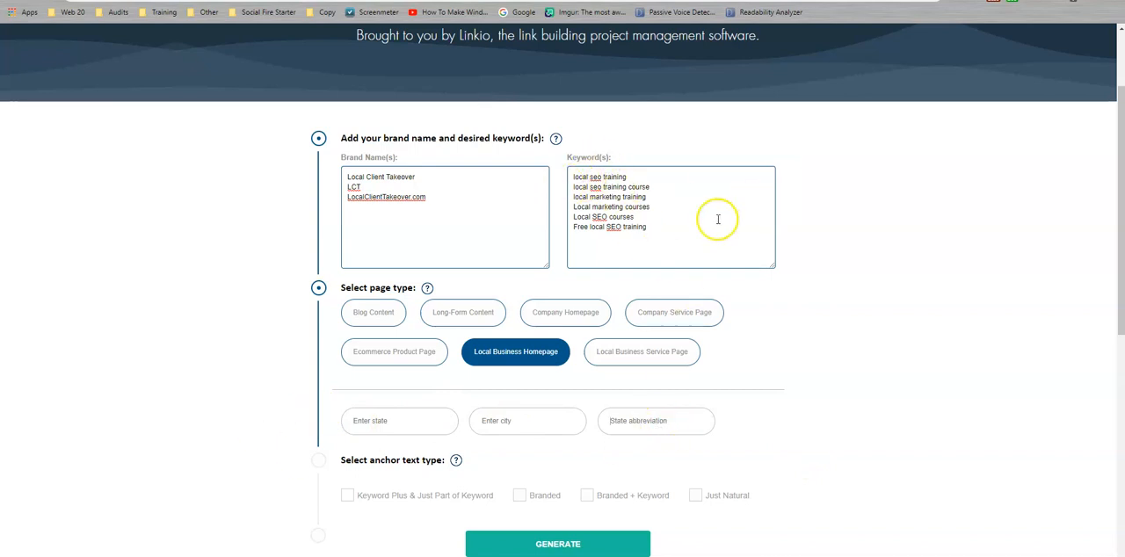
click(697, 243)
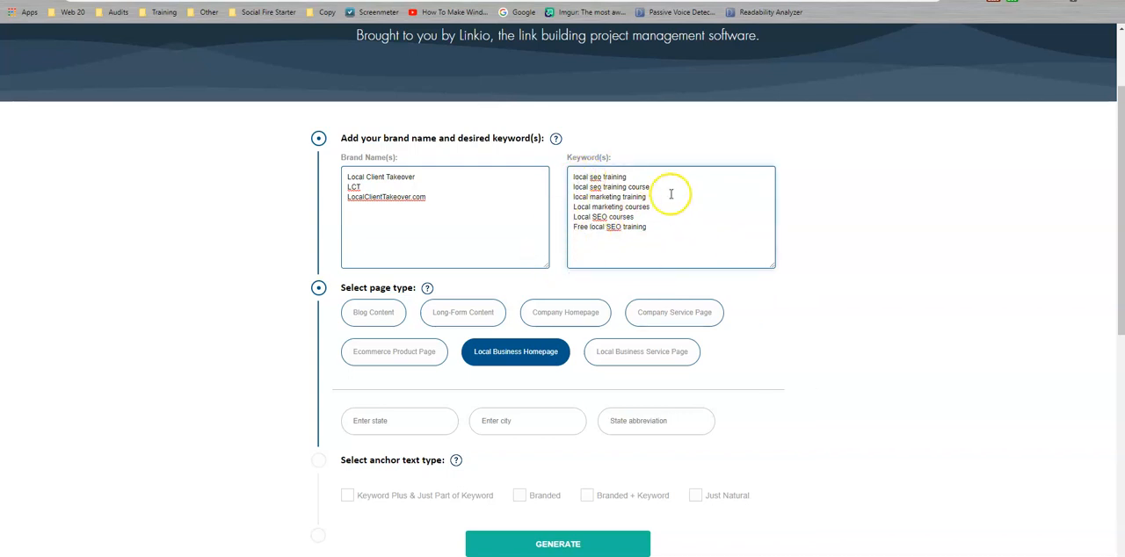
click(388, 425)
click(506, 425)
click(666, 429)
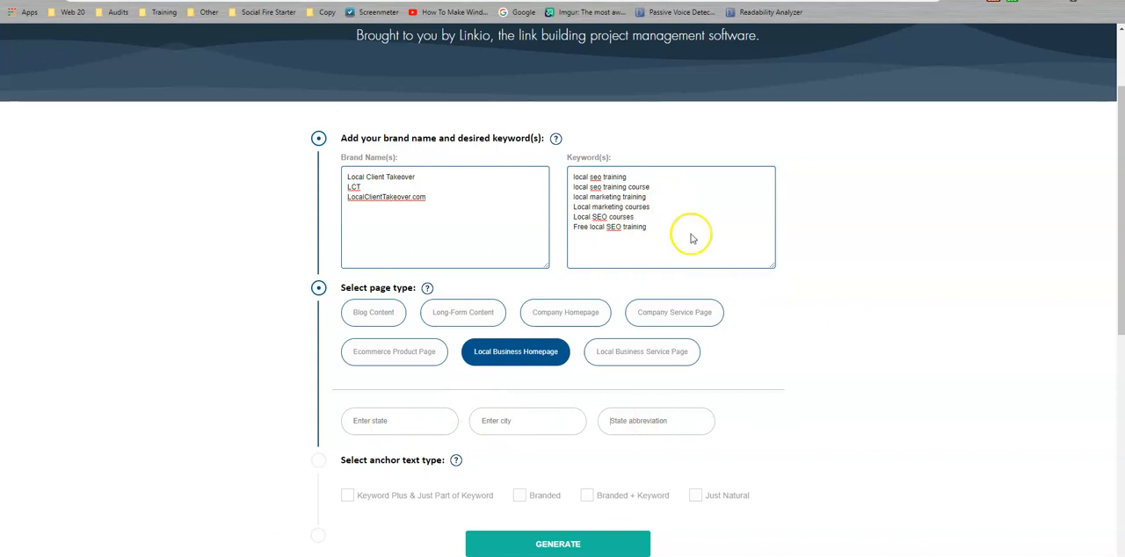
Generate anchor text suggestions for the Company Homepage page type with Keyword Plus & Just Part of Keyword and Branded + Keyword enabled.
click(543, 315)
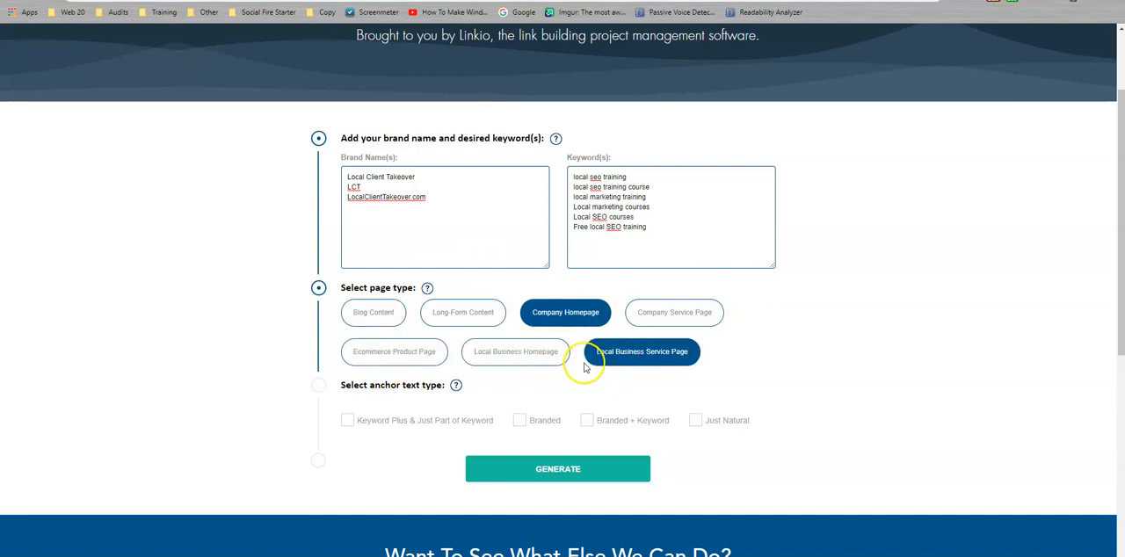
click(348, 421)
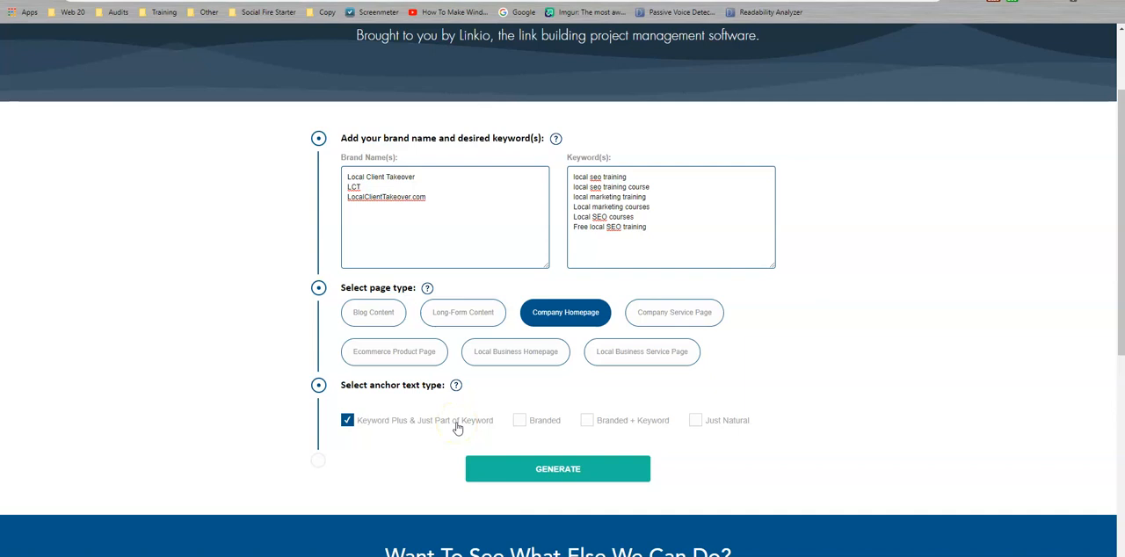
click(586, 421)
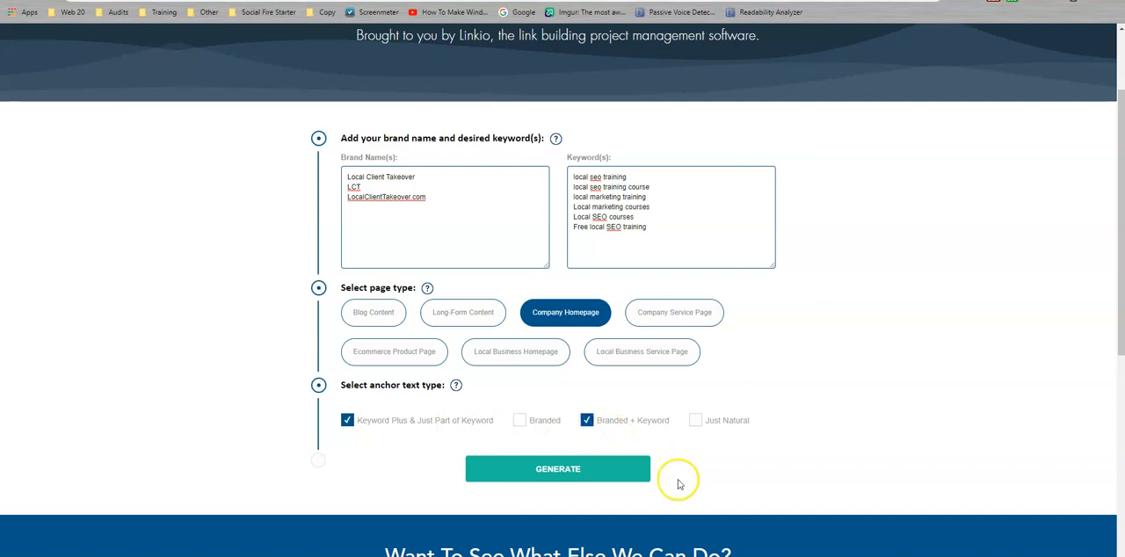
click(595, 469)
Download the suggested keyword text as a .csv file and upload it to the Local Client Takeover DFY SEO folder in Google Drive.
click(583, 42)
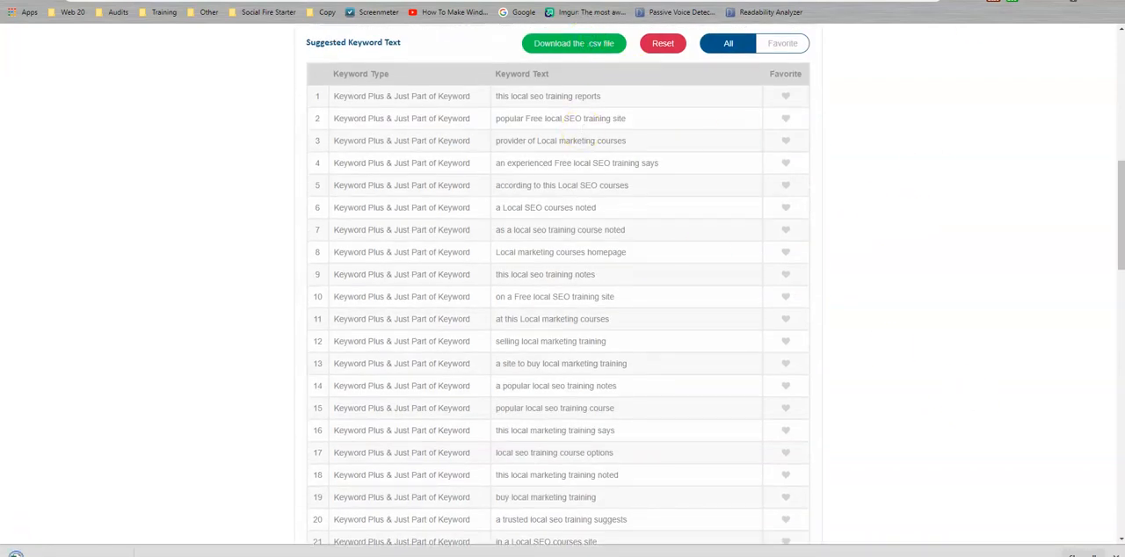
click(975, 1)
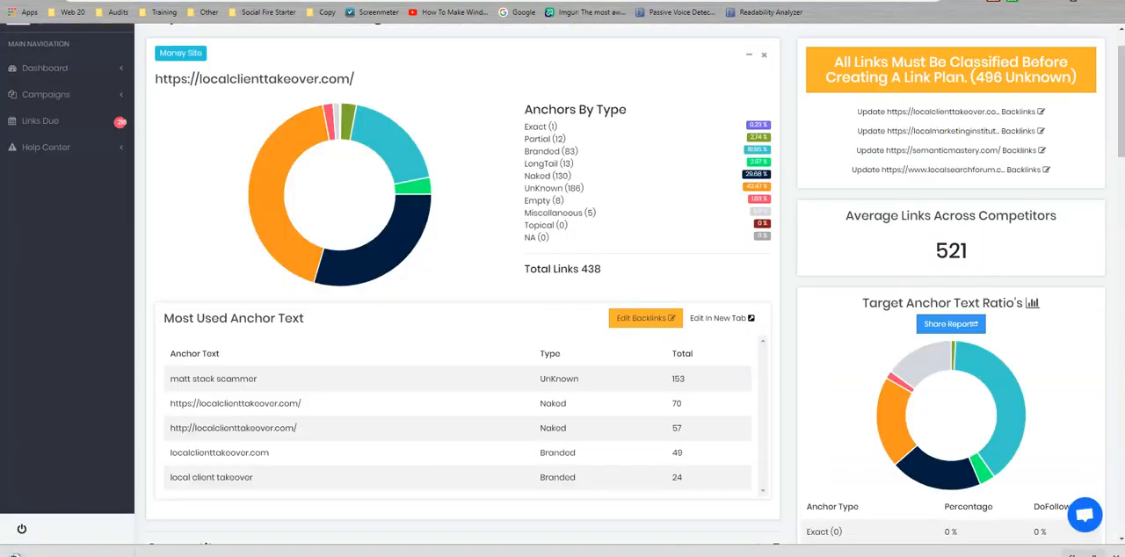
click(437, 0)
click(346, 420)
drag(32, 541, 776, 370)
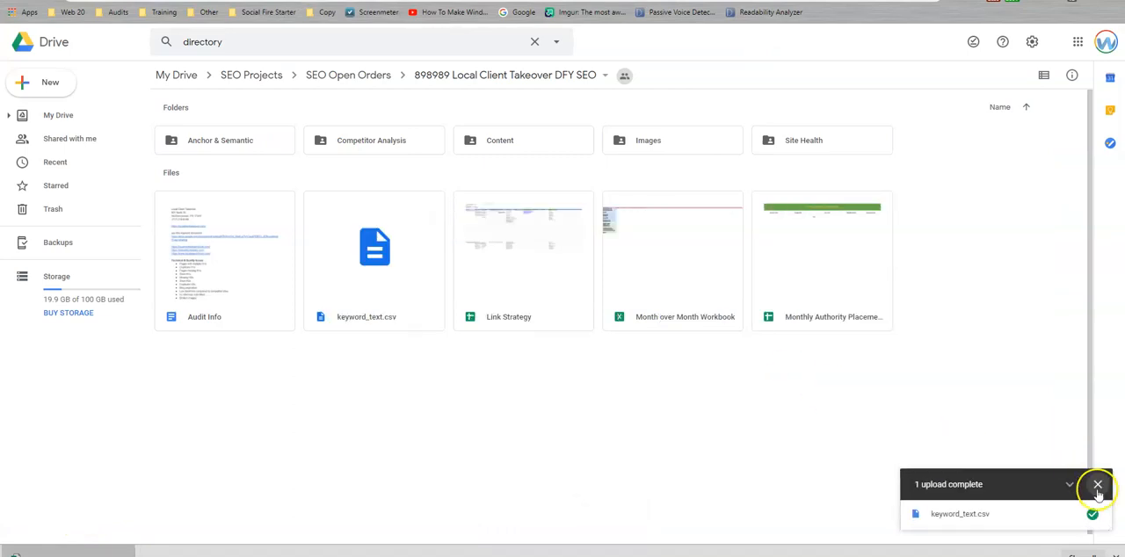
click(1097, 484)
Open keyword_text.csv from the Drive folder as a Google Sheets spreadsheet.
double_click(334, 242)
click(552, 41)
click(576, 81)
click(93, 0)
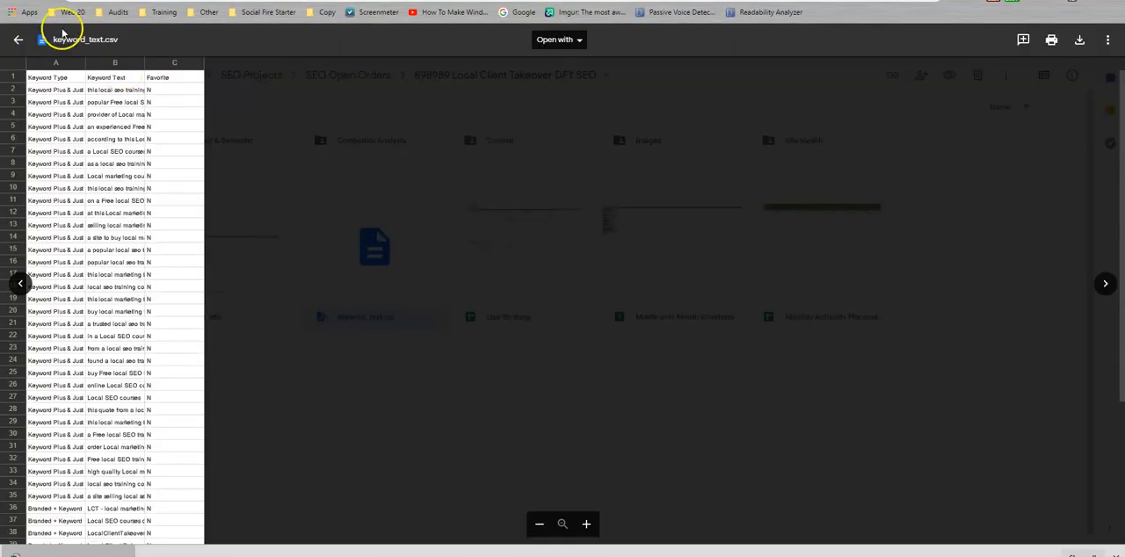
click(17, 40)
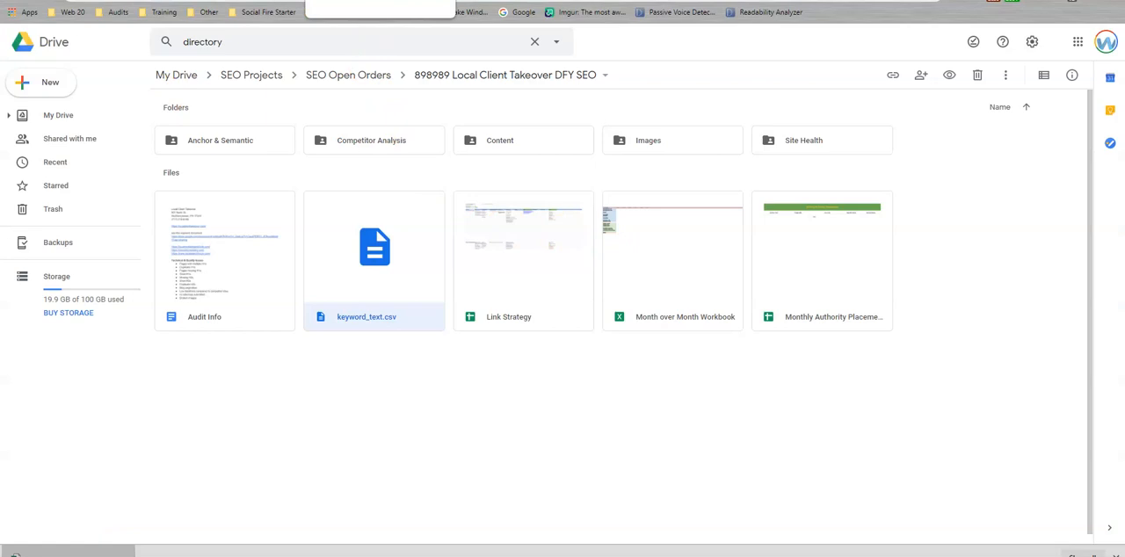
click(369, 0)
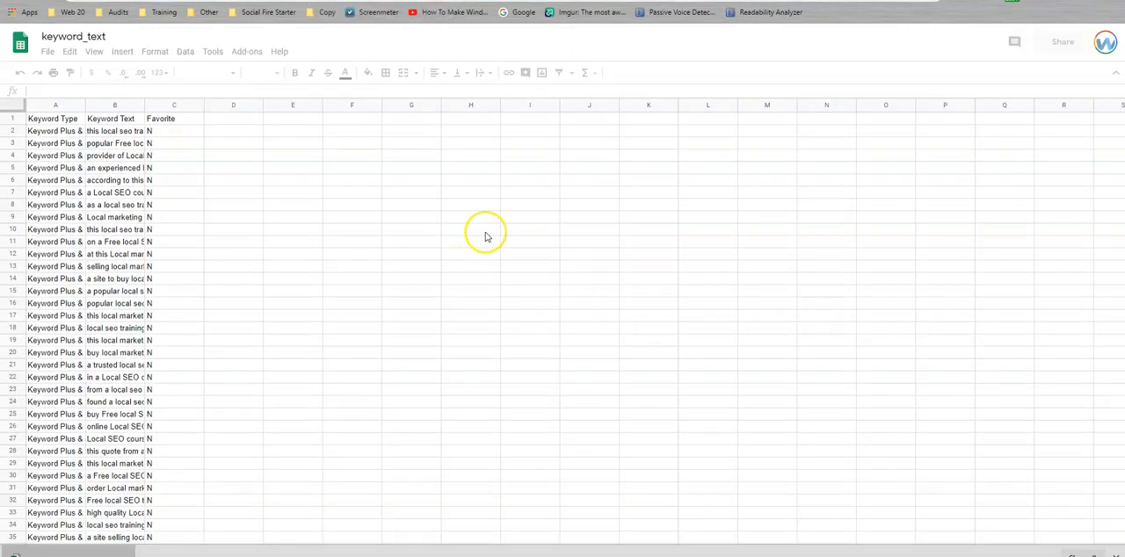
Clear the Favorite column and fit the Keyword Type column's width to its contents.
click(174, 107)
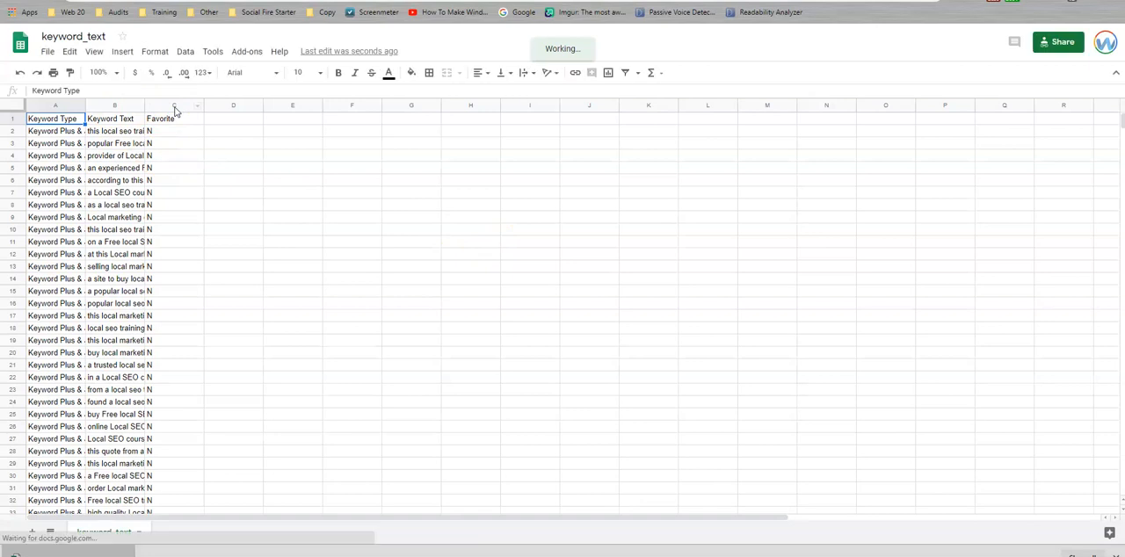
click(173, 106)
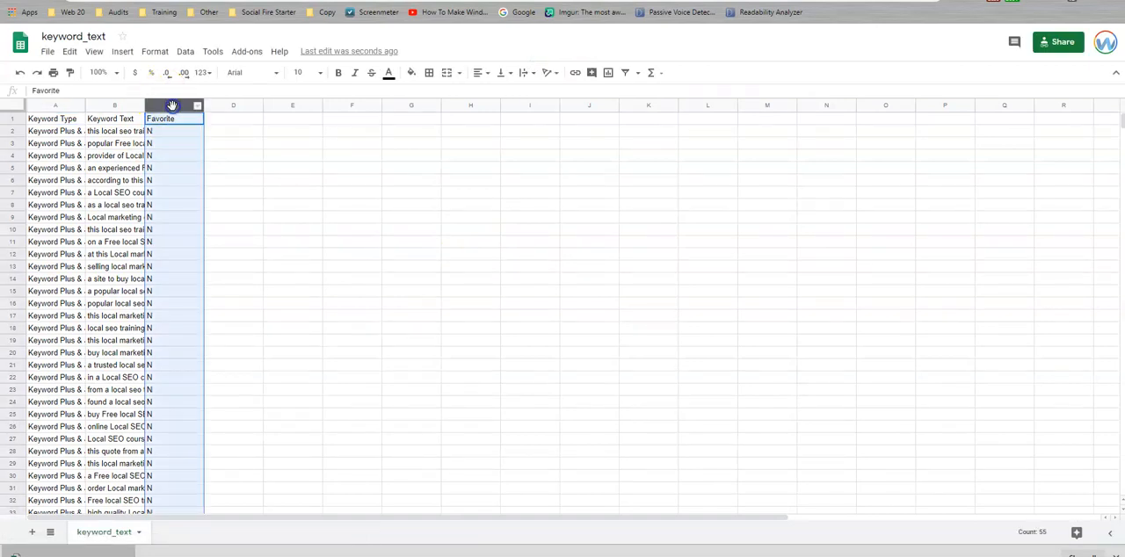
key(Delete)
click(123, 131)
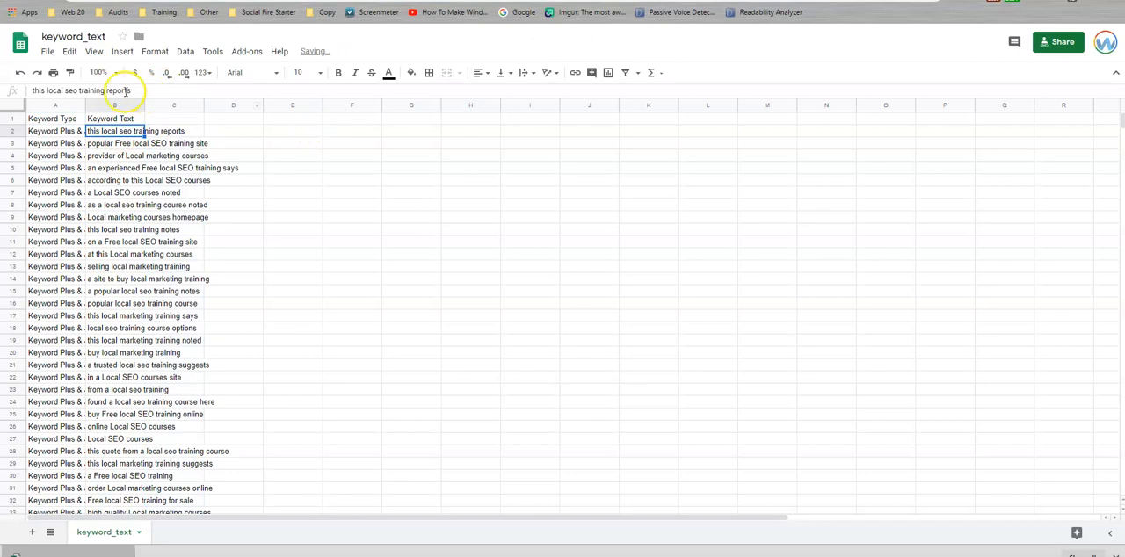
double_click(86, 105)
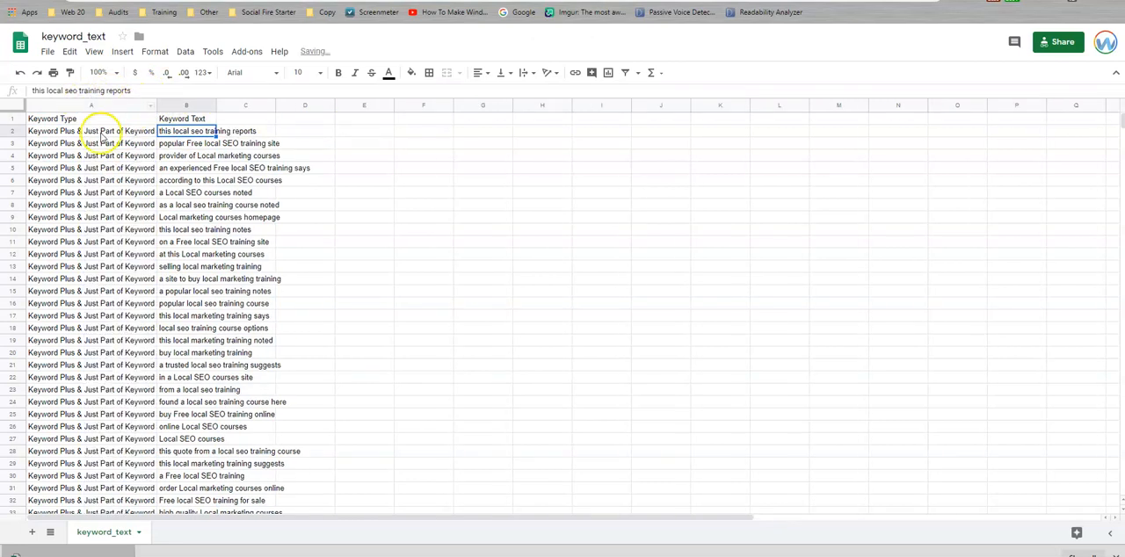
Fit the Keyword Text column's width to its contents.
click(101, 134)
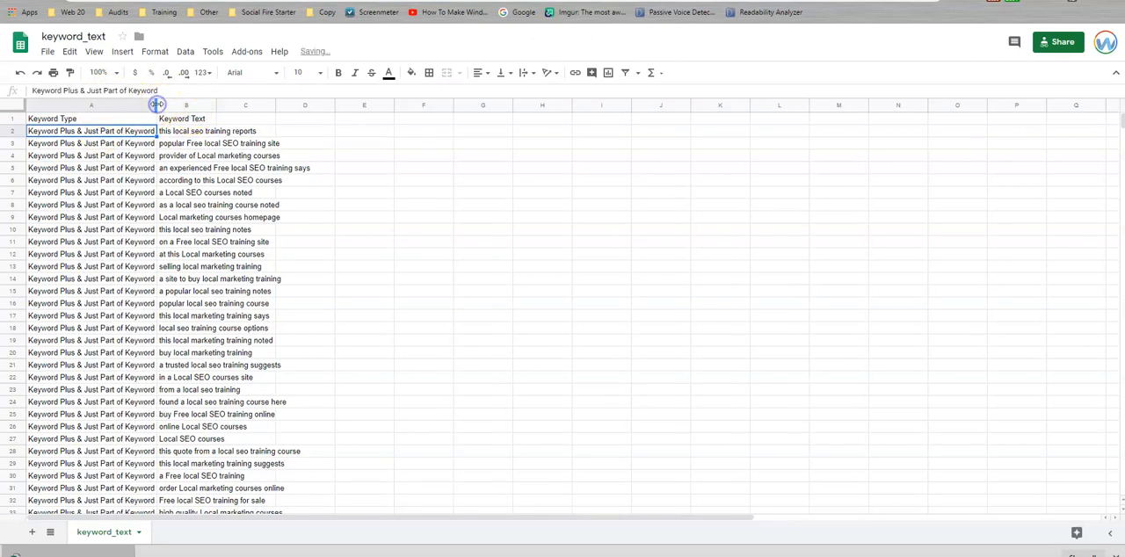
double_click(216, 104)
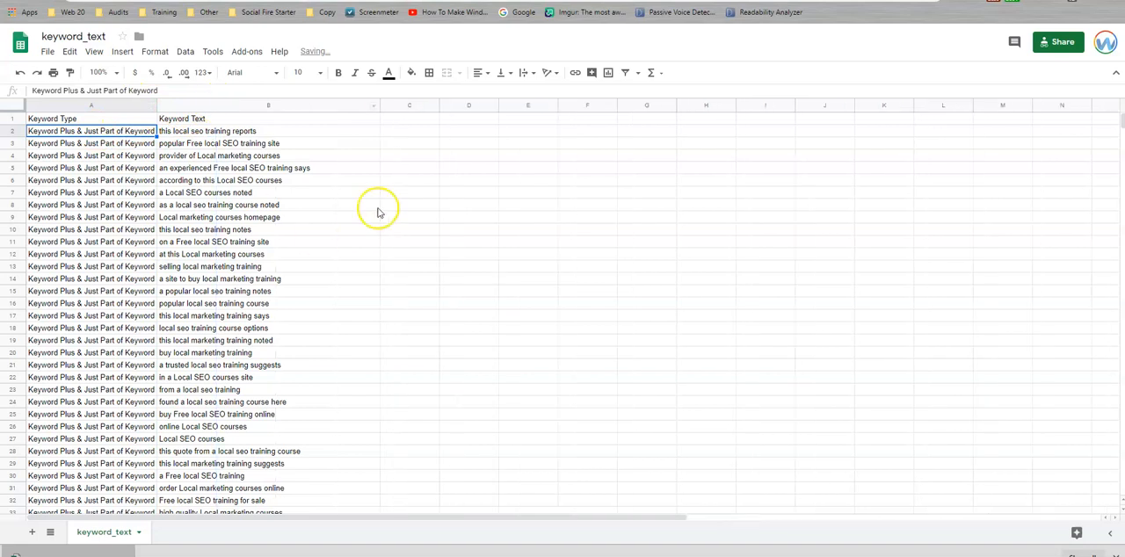
click(208, 131)
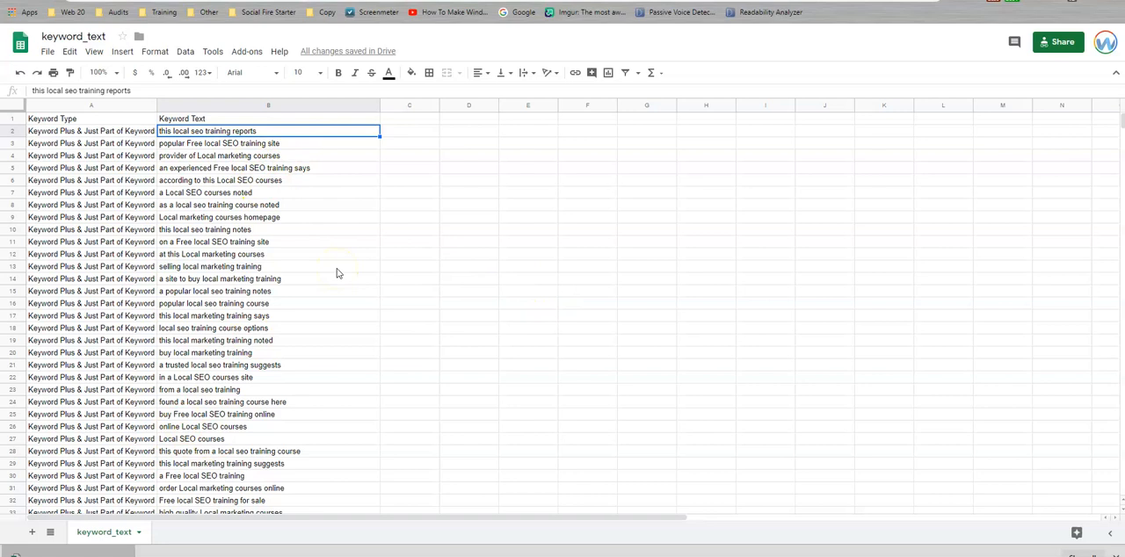
Review the keyword texts listed under both Keyword Plus & Just Part of Keyword and Branded + Keyword.
scroll(336, 274, down, 10)
click(75, 180)
click(261, 181)
click(261, 266)
click(264, 340)
click(268, 416)
scroll(325, 287, up, 2)
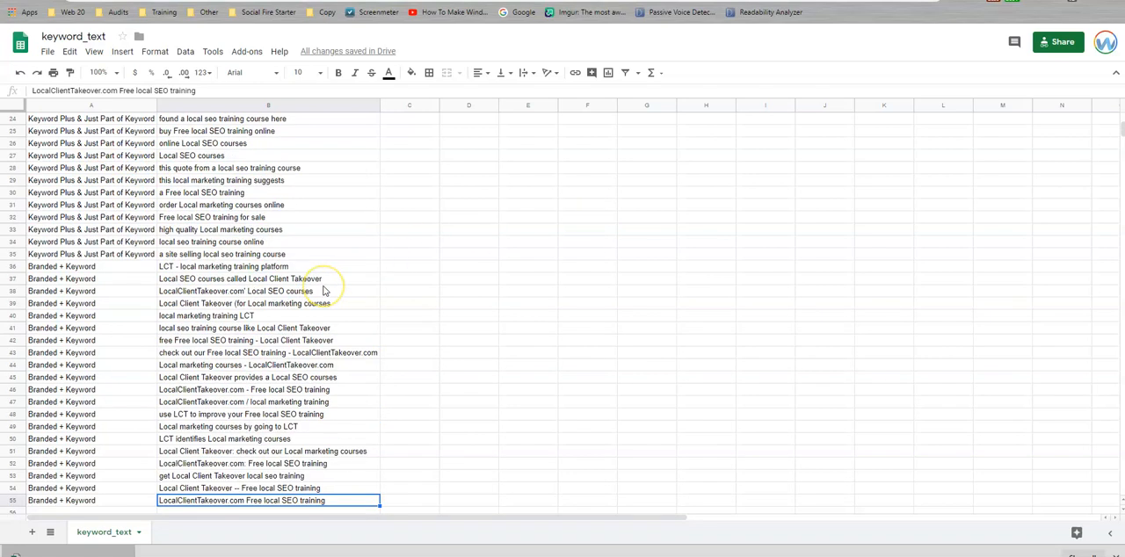
scroll(322, 290, up, 7)
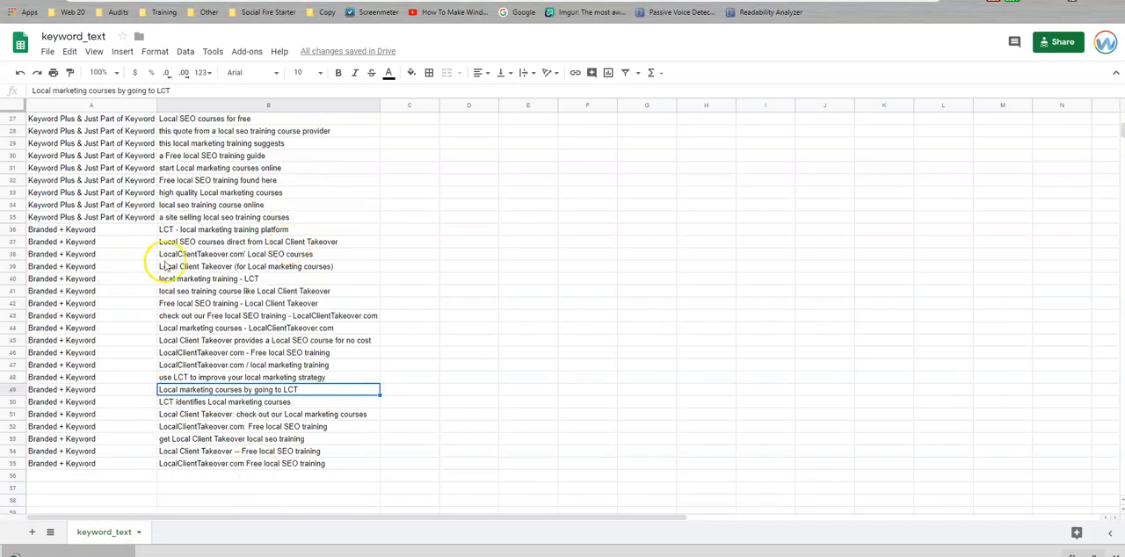
scroll(165, 266, up, 10)
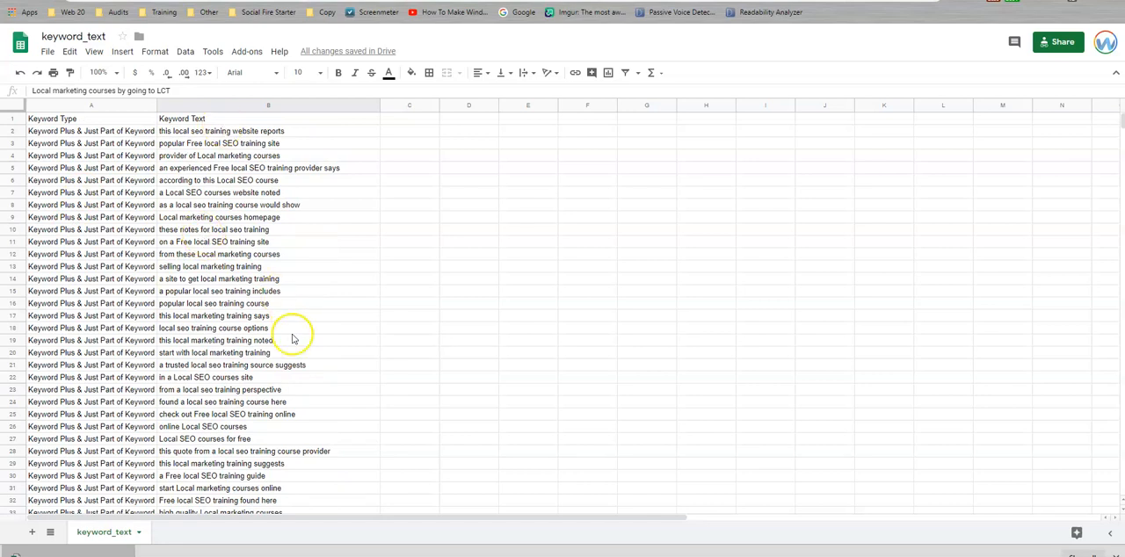
scroll(293, 333, down, 3)
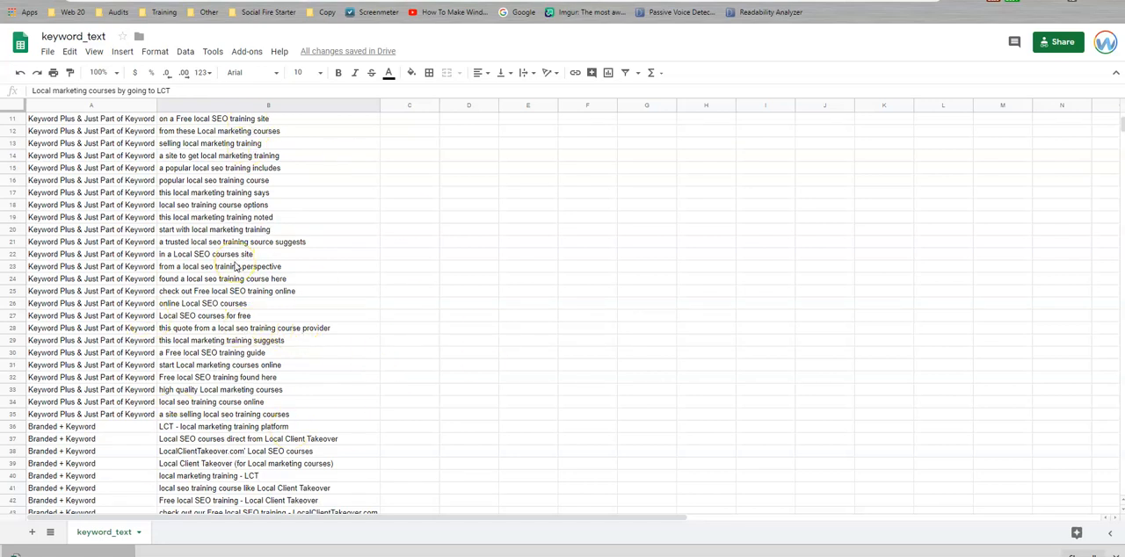
click(161, 305)
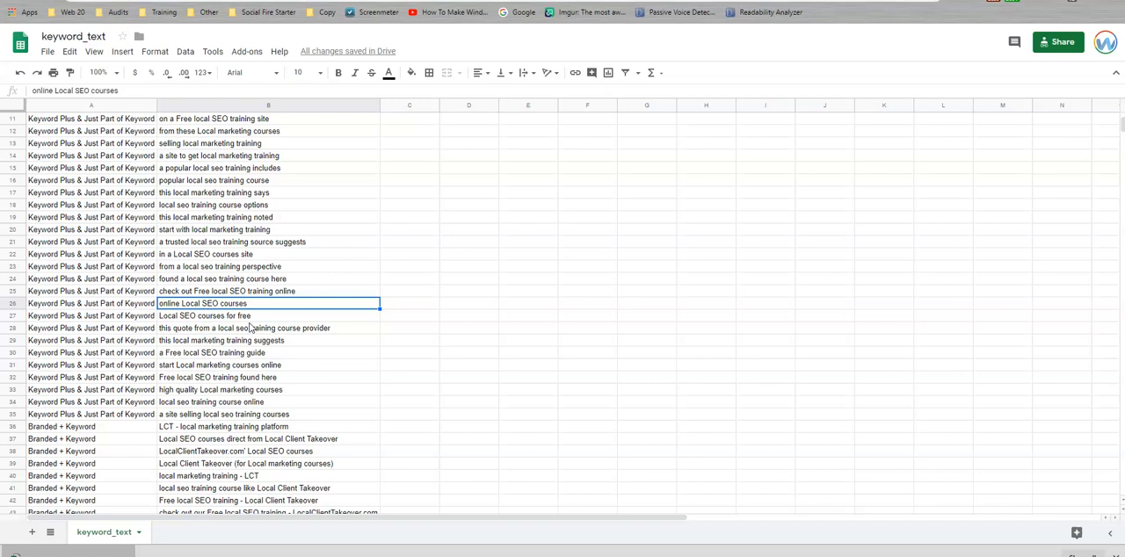
scroll(250, 327, down, 1)
scroll(249, 329, up, 3)
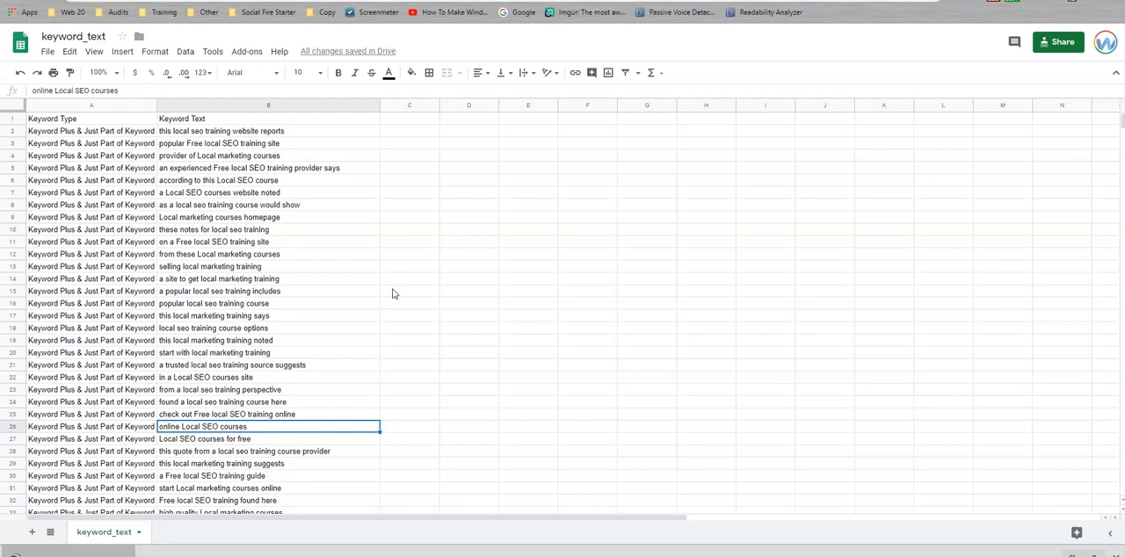
Copy the Keyword Plus texts in B2:B35 into the Longtail/Keyword Plus column of the Anchor Strategy sheet, starting at D10.
drag(284, 131, 296, 367)
key(ctrl+c)
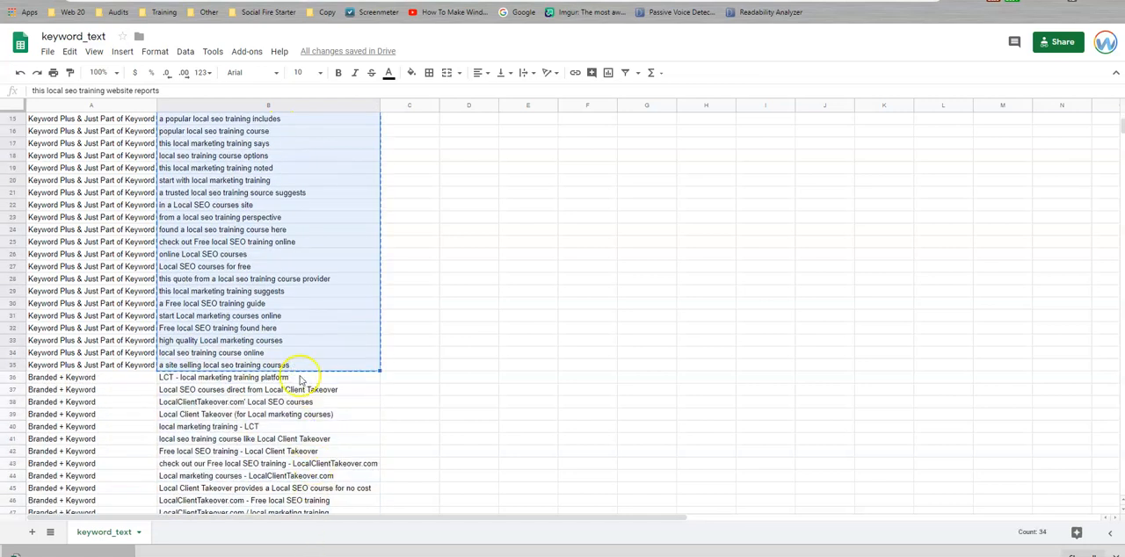
click(458, 1)
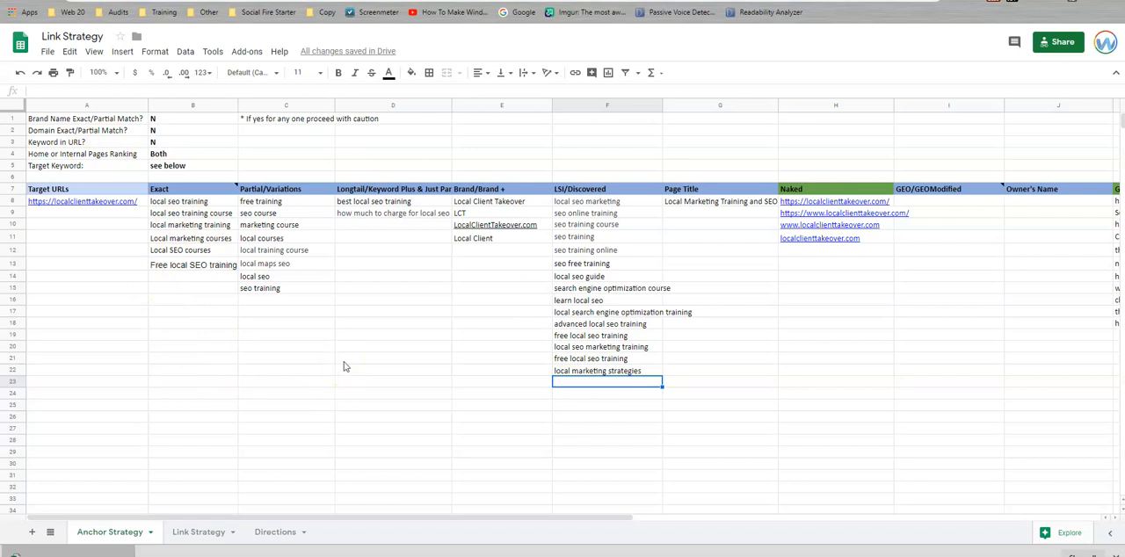
click(365, 229)
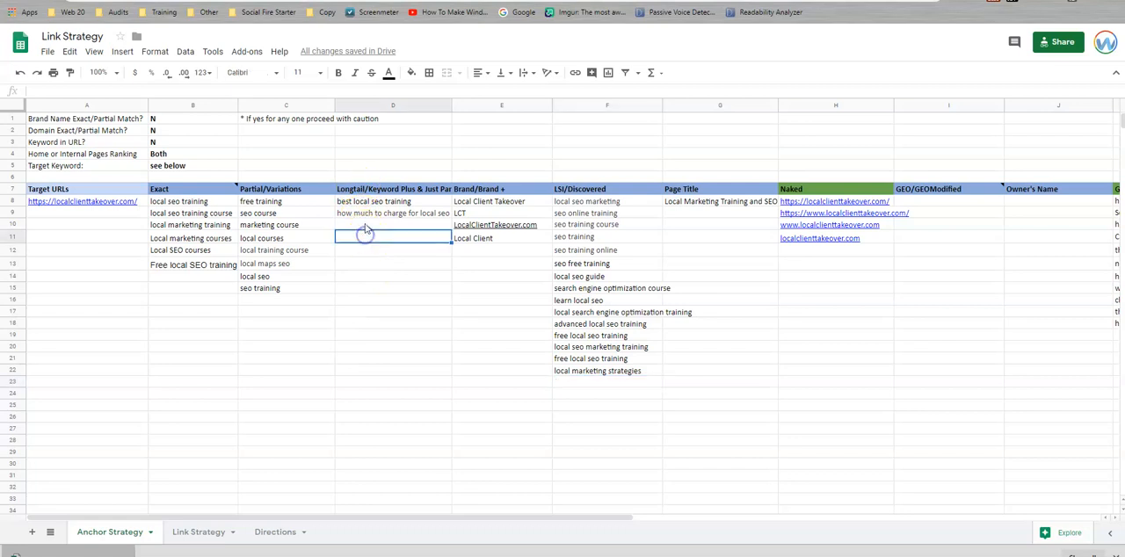
key(ctrl+v)
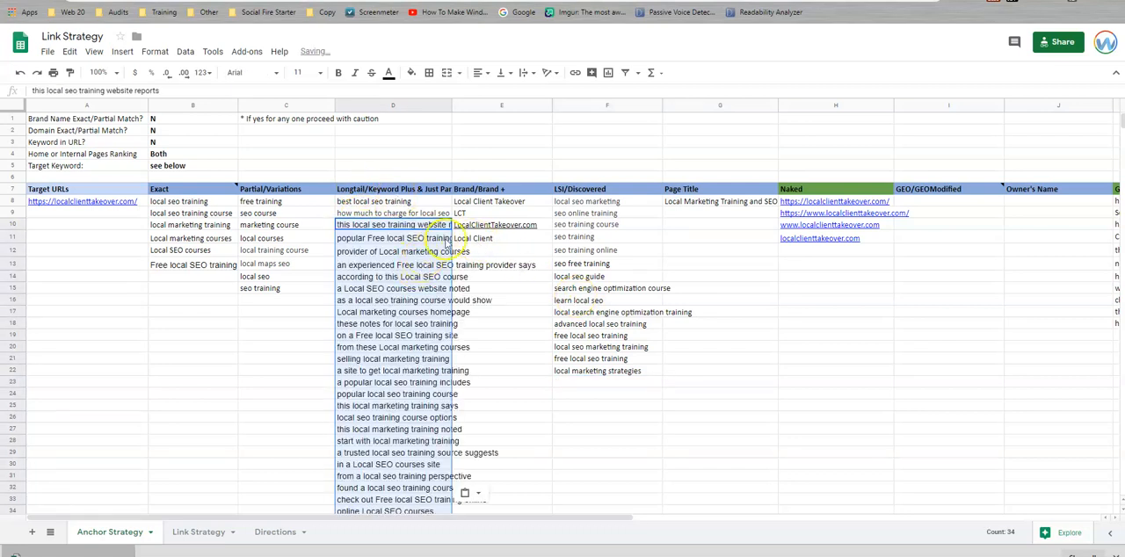
Copy the Branded + Keyword texts in B36:B55 of keyword_text into the Brand/Brand + column of Anchor Strategy, starting at E13.
click(517, 251)
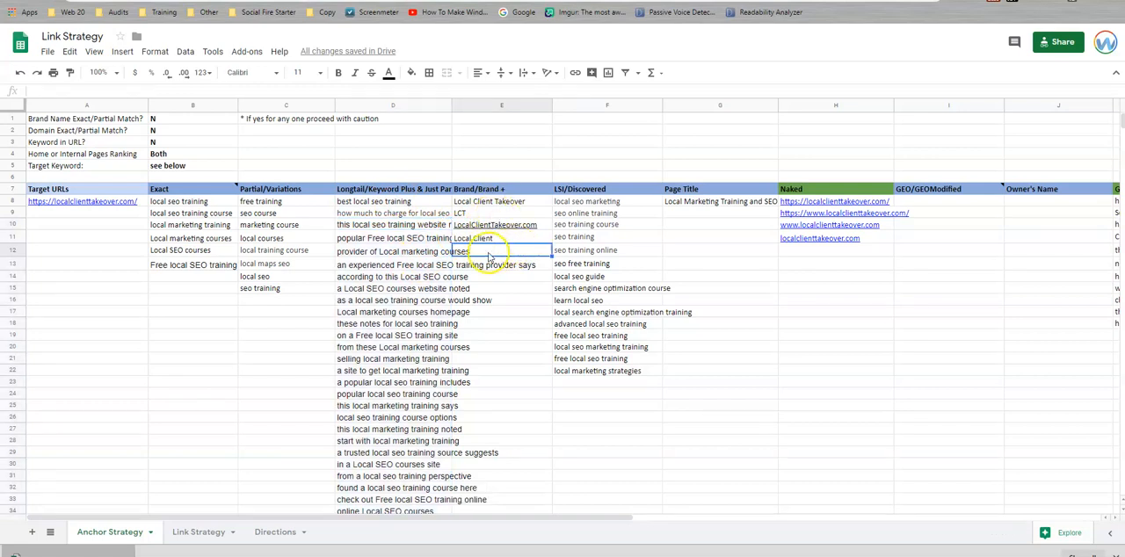
click(507, 263)
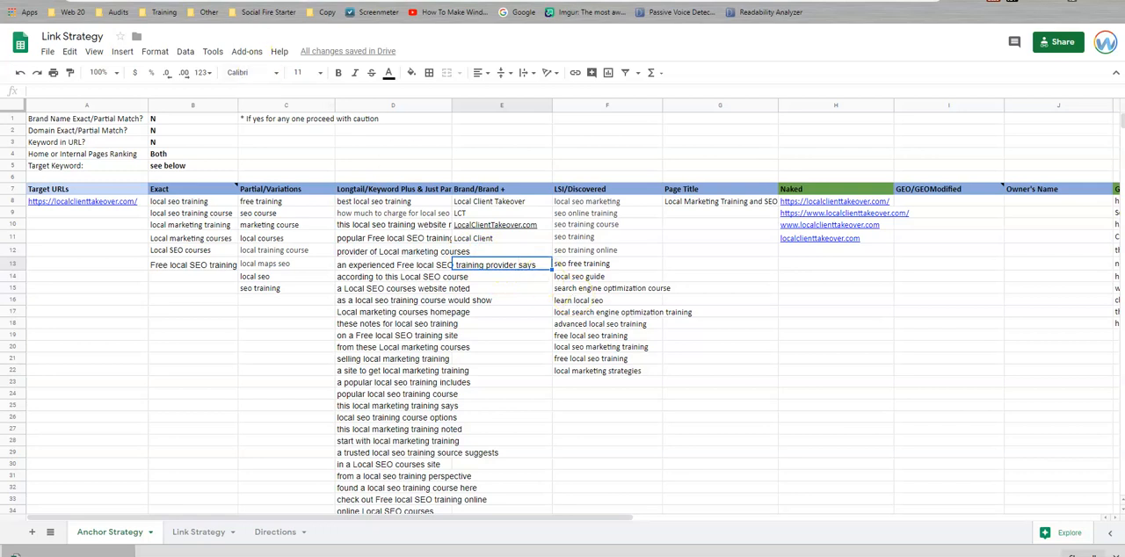
key(ctrl+Tab)
drag(290, 379, 291, 454)
key(ctrl+c)
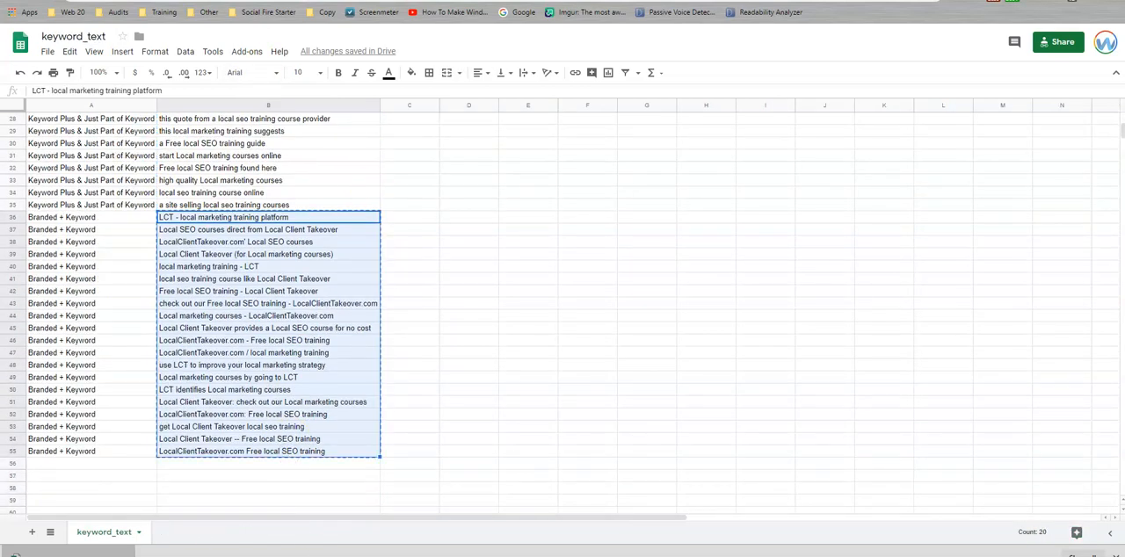
key(ctrl+shift+Tab)
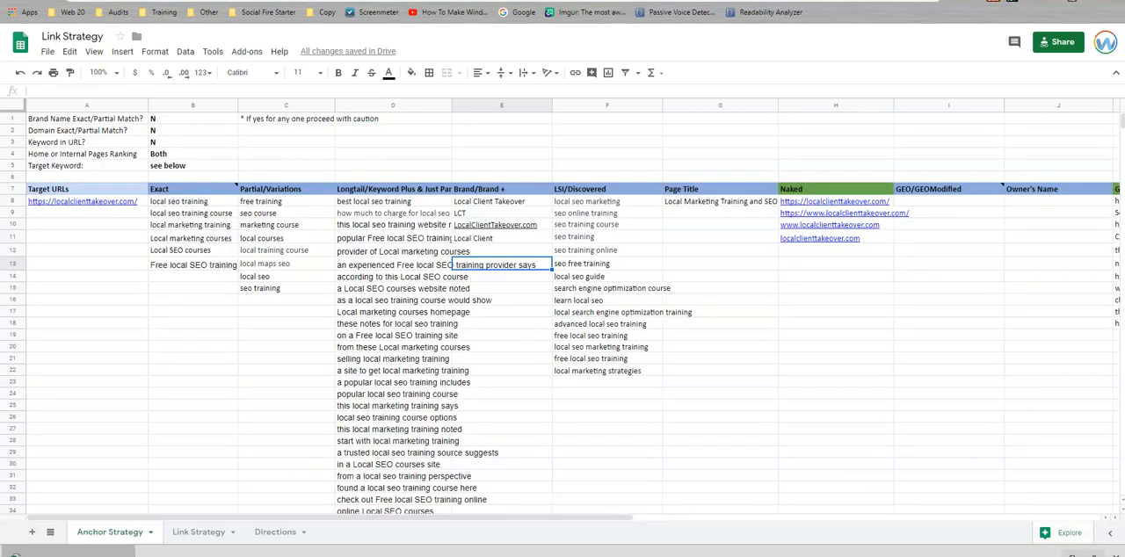
key(ctrl+v)
Switch to Google Drive and remove the keyword_text spreadsheet and keyword_text.csv from the project folder.
key(ctrl+shift+Tab)
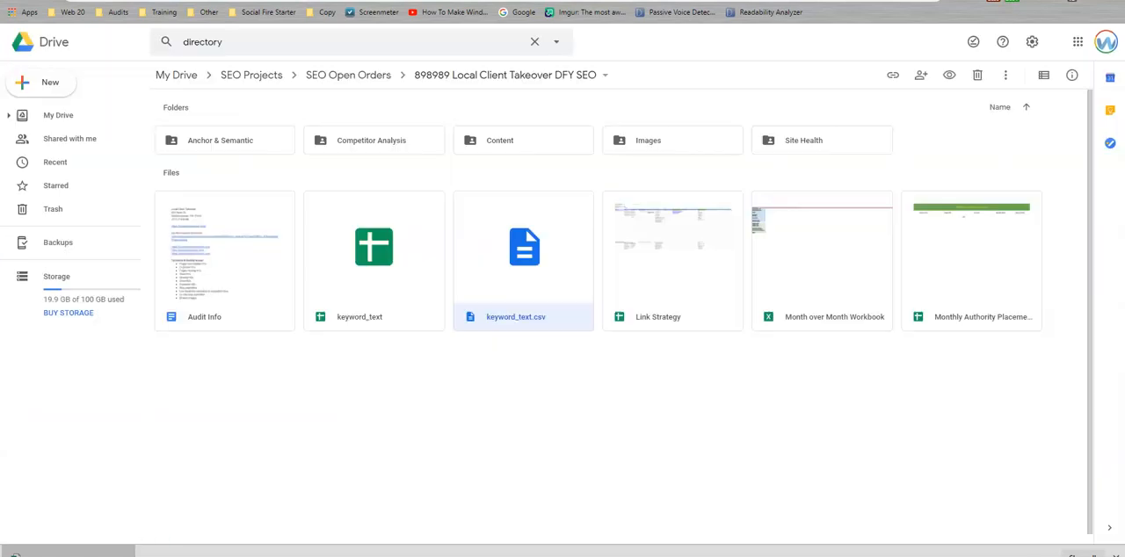
click(332, 314)
click(977, 76)
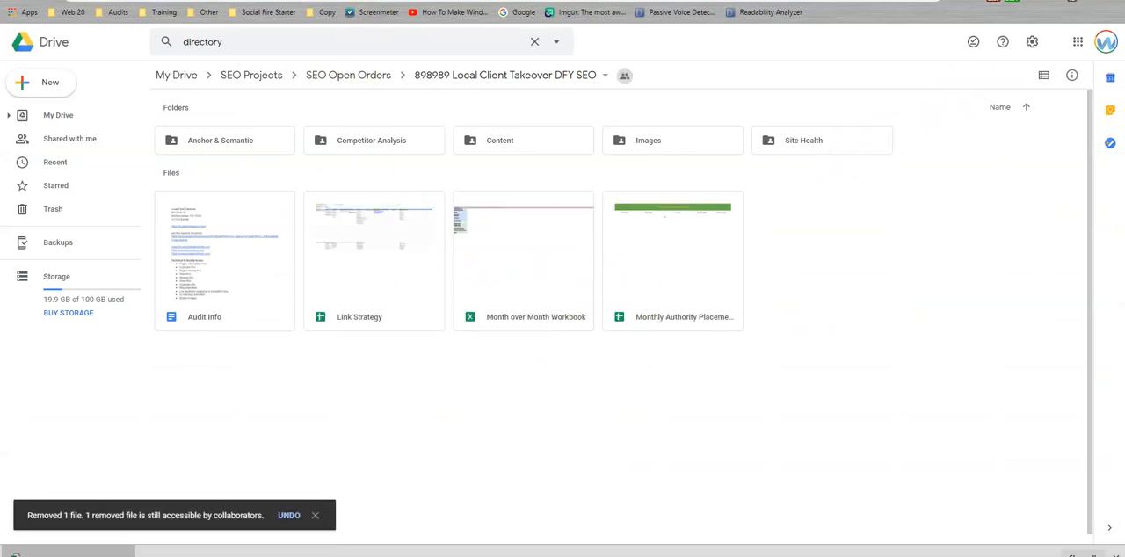
Return to the Link Strategy spreadsheet and insert two blank rows above row 42 on the Anchor Strategy sheet.
key(ctrl+Tab)
scroll(420, 264, down, 3)
scroll(420, 264, up, 2)
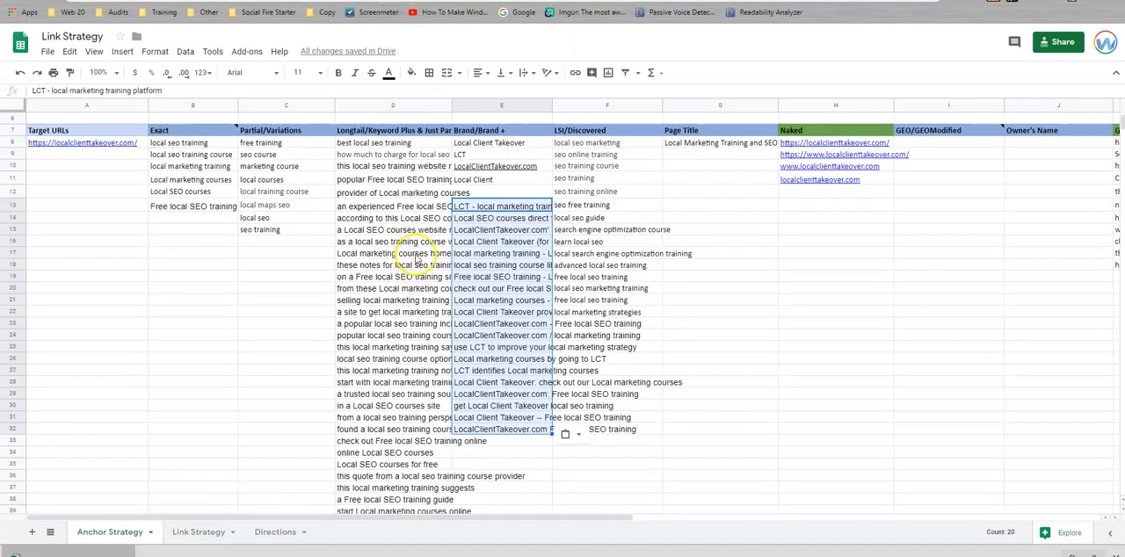
click(402, 253)
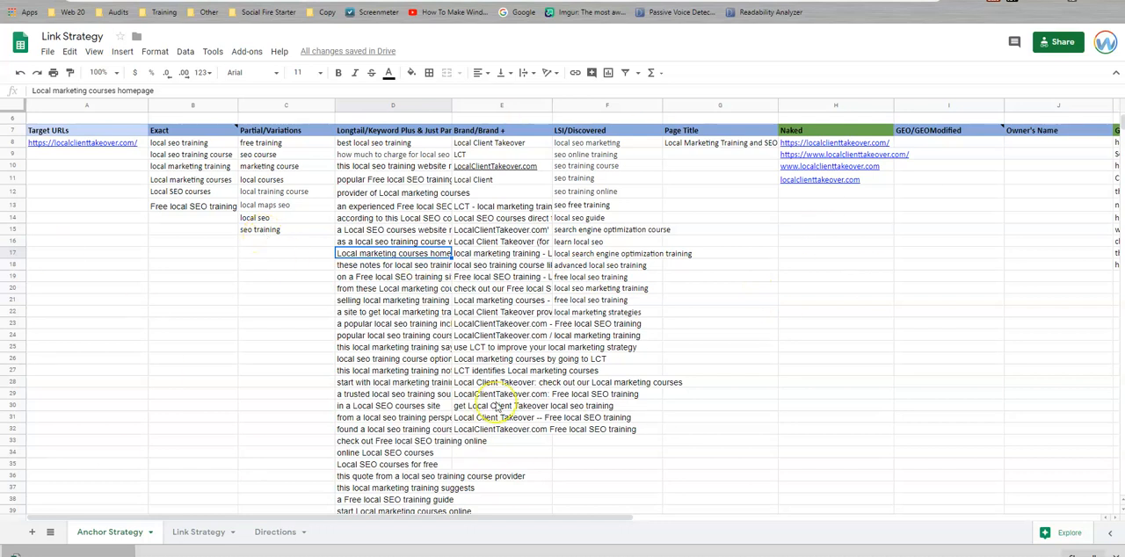
scroll(497, 407, down, 5)
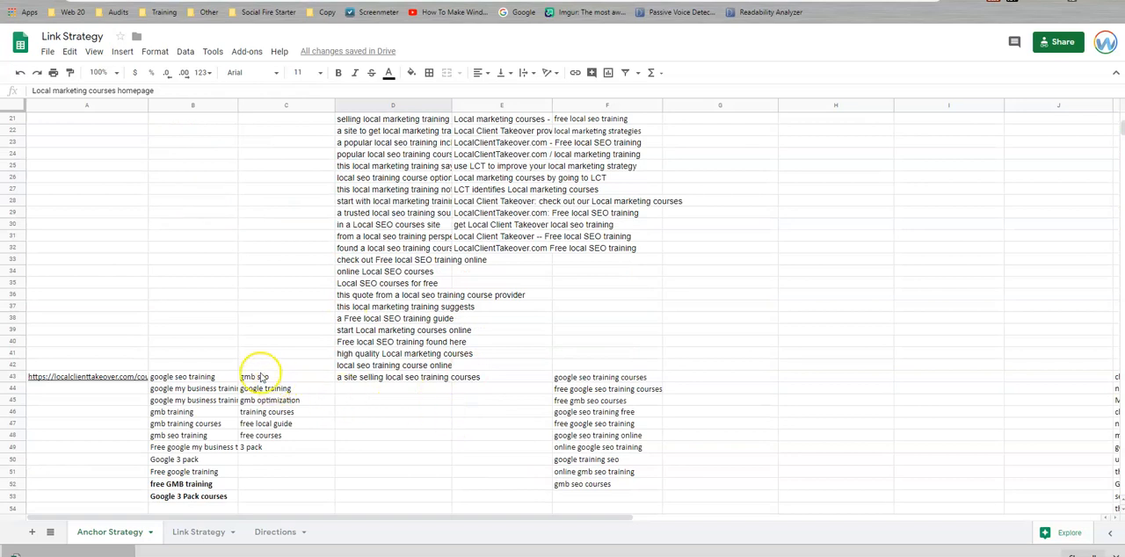
right_click(15, 364)
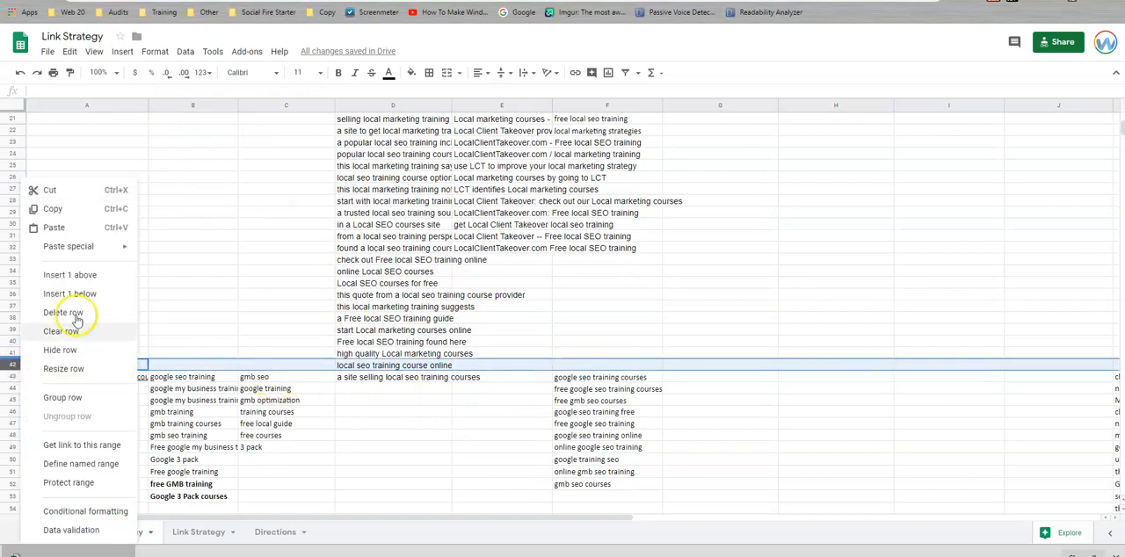
click(70, 275)
right_click(12, 367)
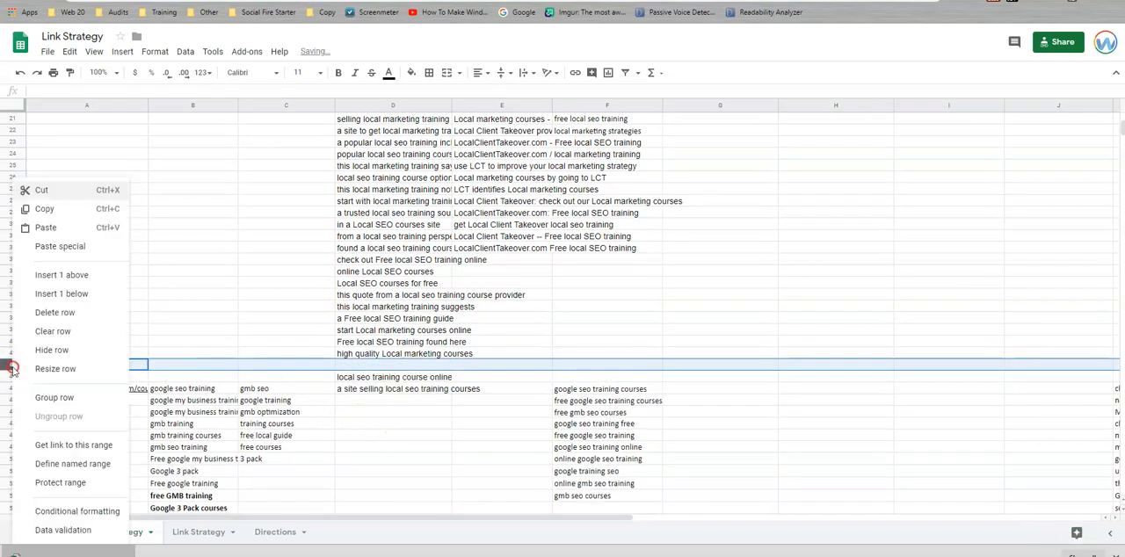
click(52, 275)
Move the last two longtail phrases for the homepage up into D42:D43, directly below "high quality Local marketing courses".
click(374, 390)
key(ctrl+c)
click(386, 366)
key(ctrl+v)
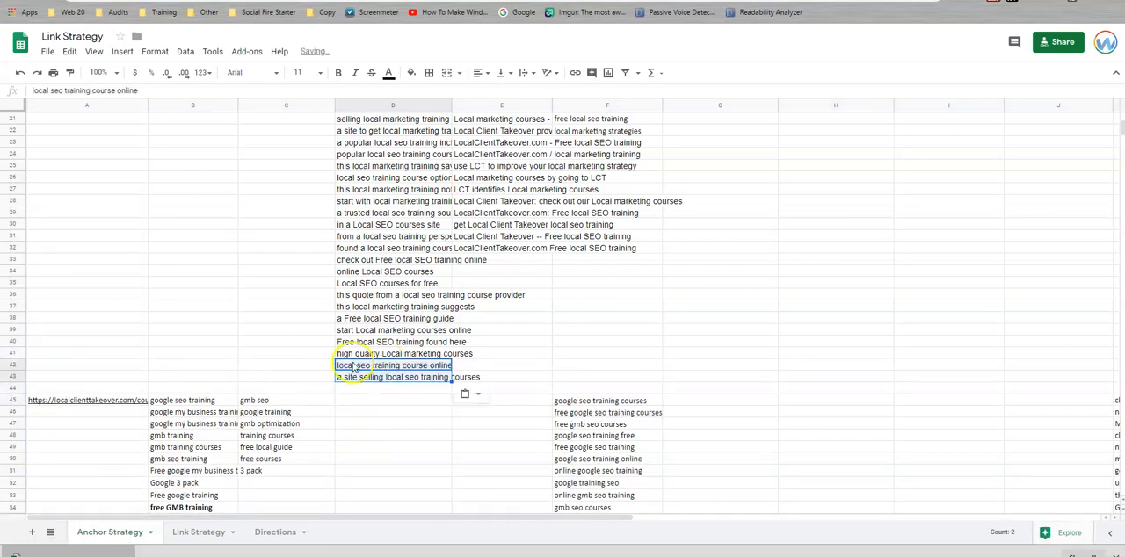
Review the anchor text groups for each target URL and the Deep Link Targets list on the Anchor Strategy sheet.
scroll(311, 362, down, 1)
click(305, 364)
scroll(315, 370, up, 1)
scroll(326, 380, up, 5)
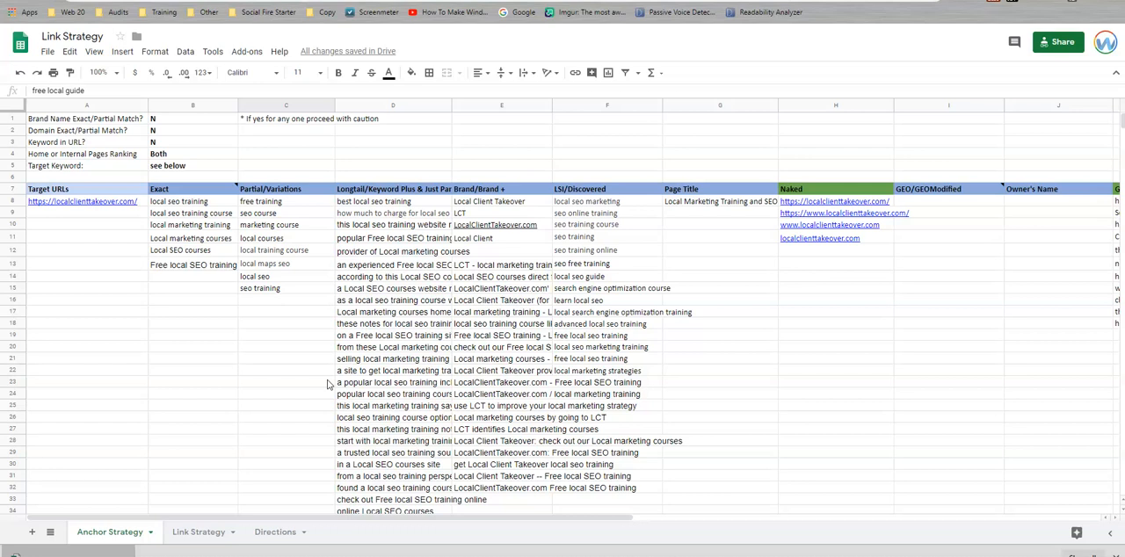
scroll(329, 384, down, 15)
scroll(329, 384, down, 4)
scroll(329, 384, up, 4)
click(95, 302)
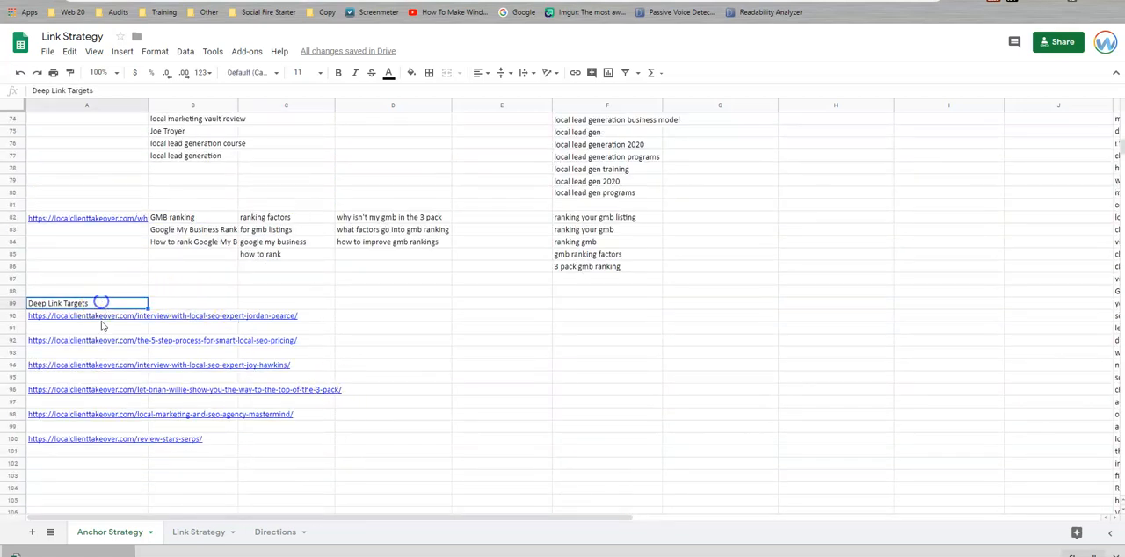
scroll(103, 415, up, 3)
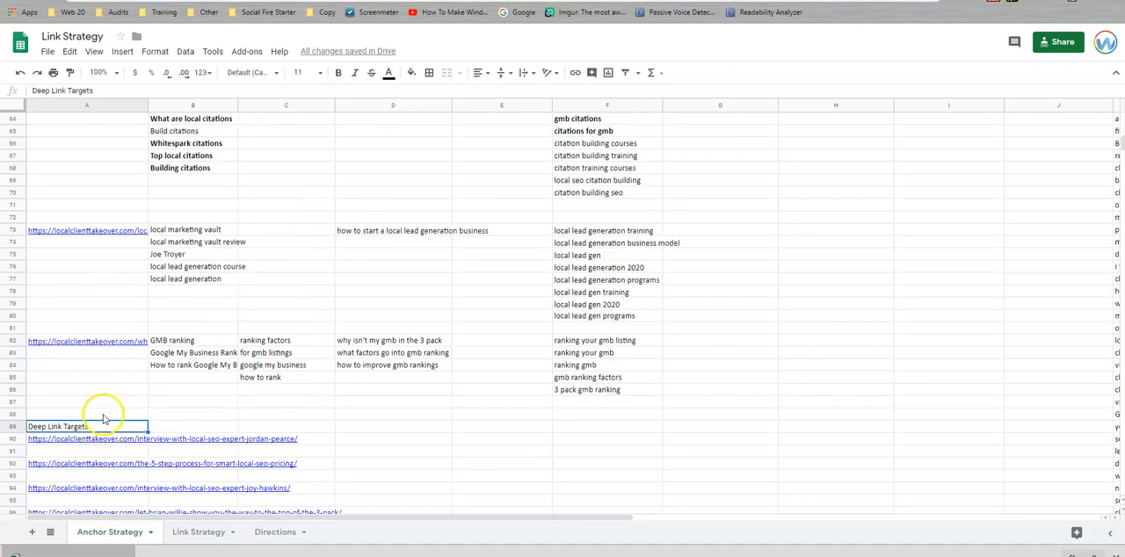
click(112, 442)
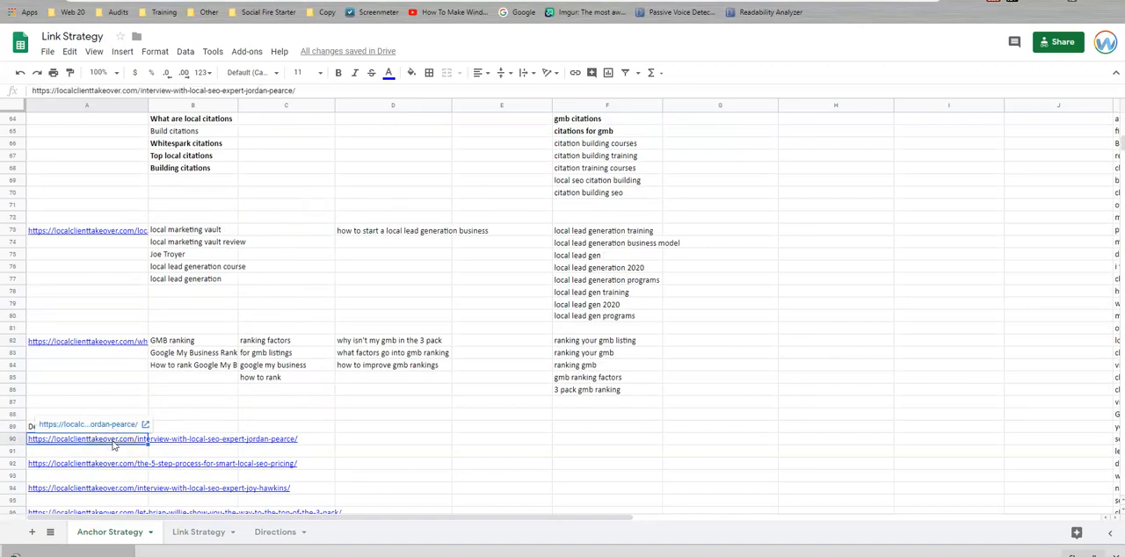
scroll(108, 286, up, 15)
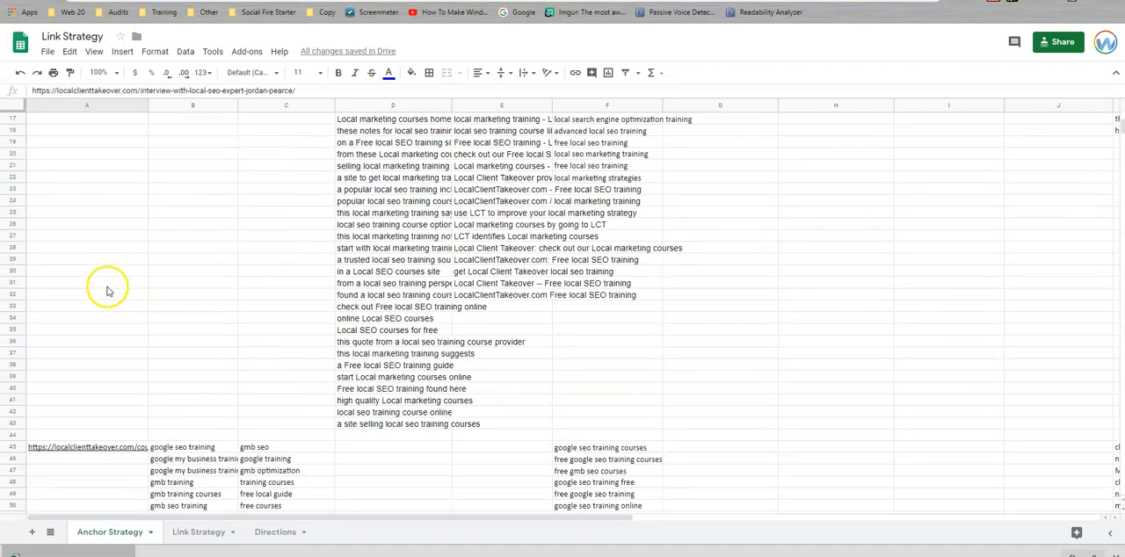
scroll(108, 290, up, 5)
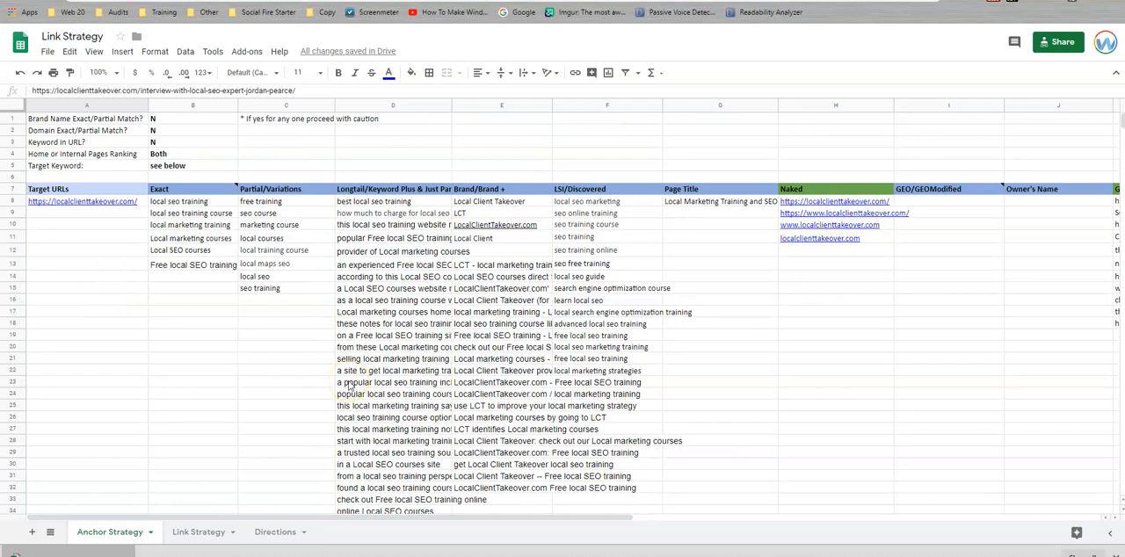
scroll(438, 396, down, 9)
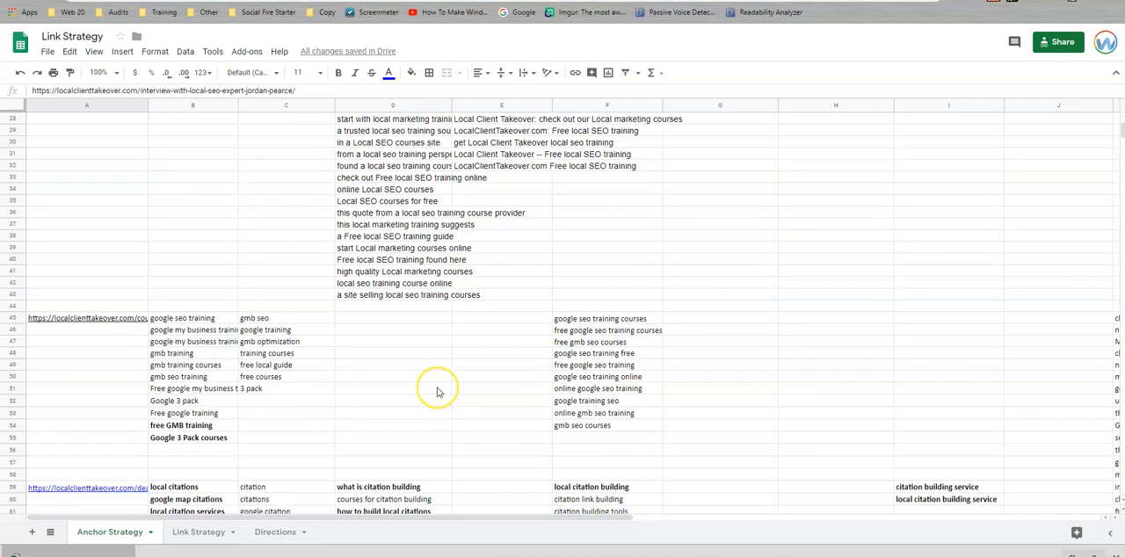
scroll(437, 392, down, 2)
scroll(438, 392, up, 11)
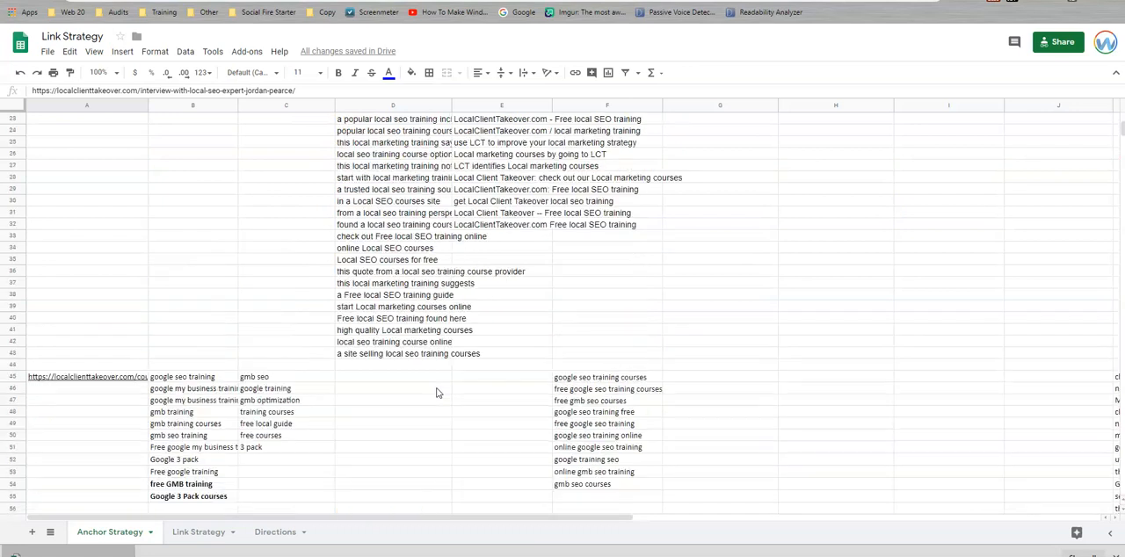